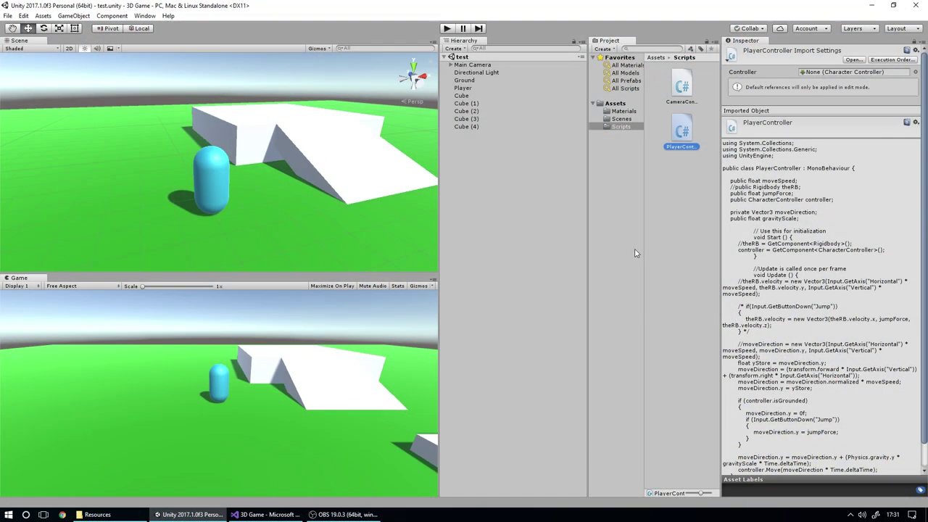
Step: Playtest the scene by moving and jumping the capsule player around the ramp and platform with the camera following, and end play mode
click(628, 260)
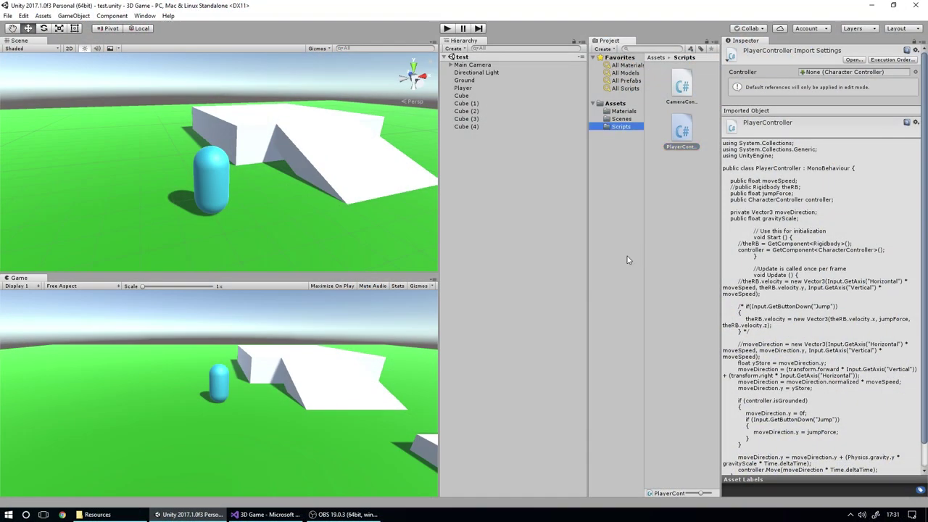
click(573, 216)
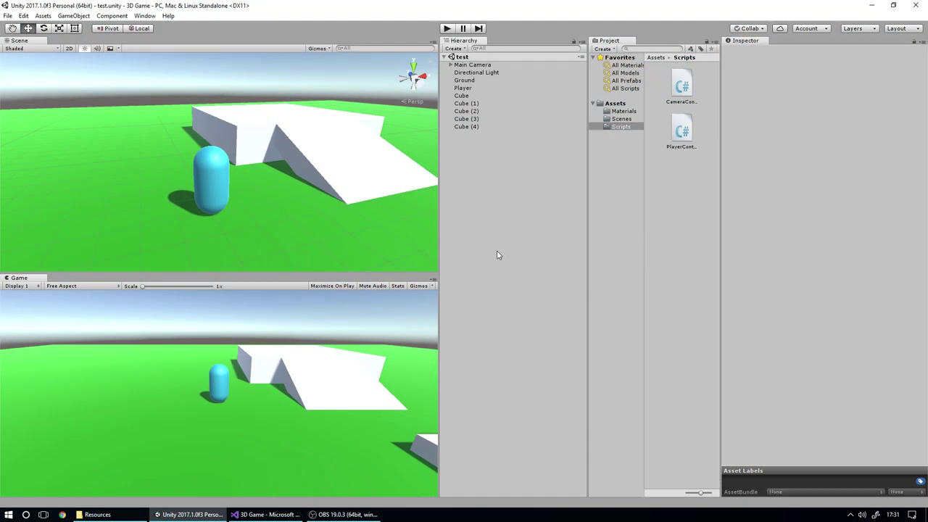
click(447, 29)
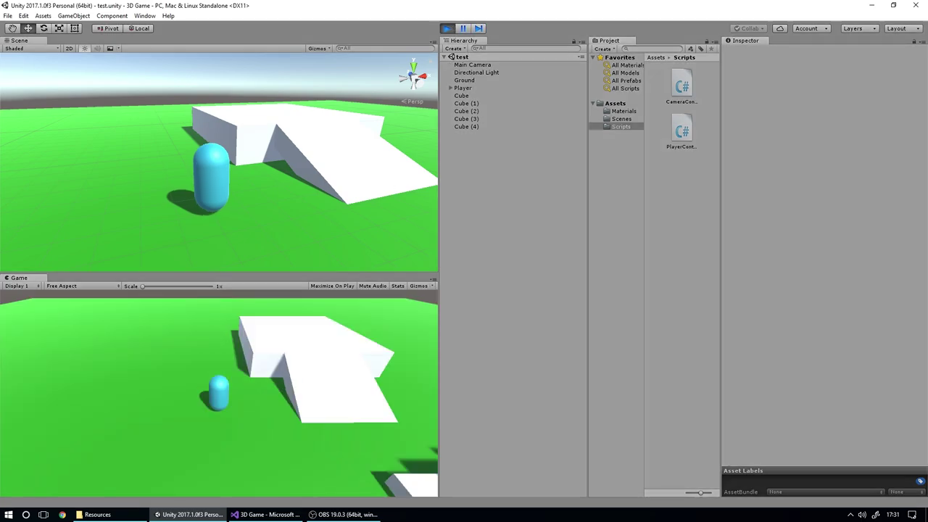
key(s)
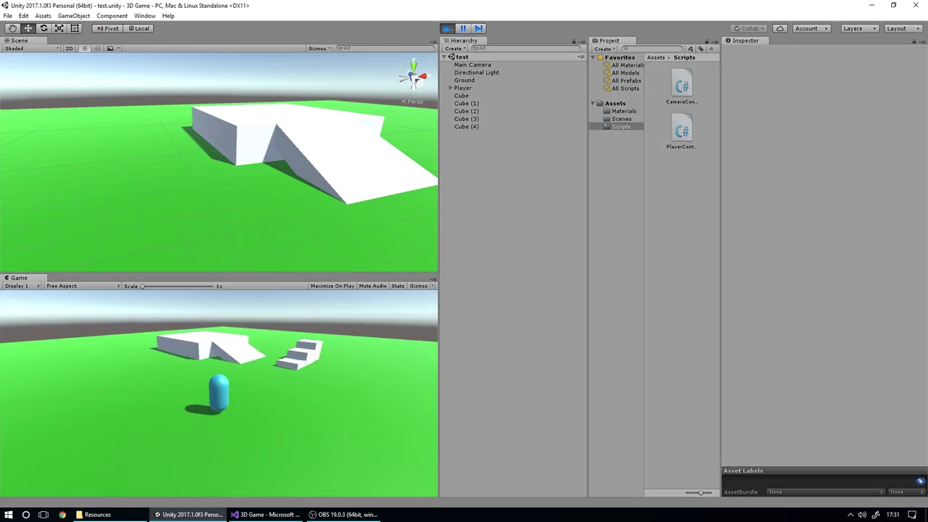
key(w)
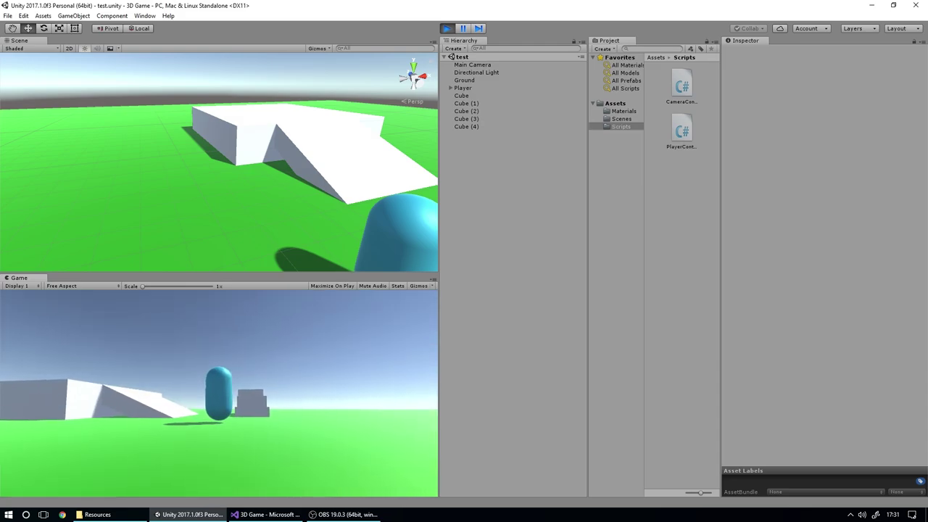
key(w)
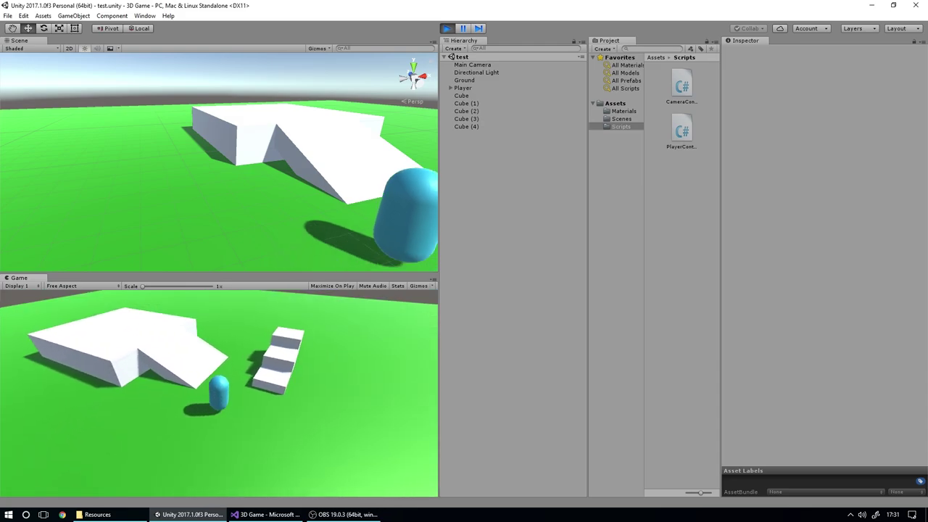
key(Up)
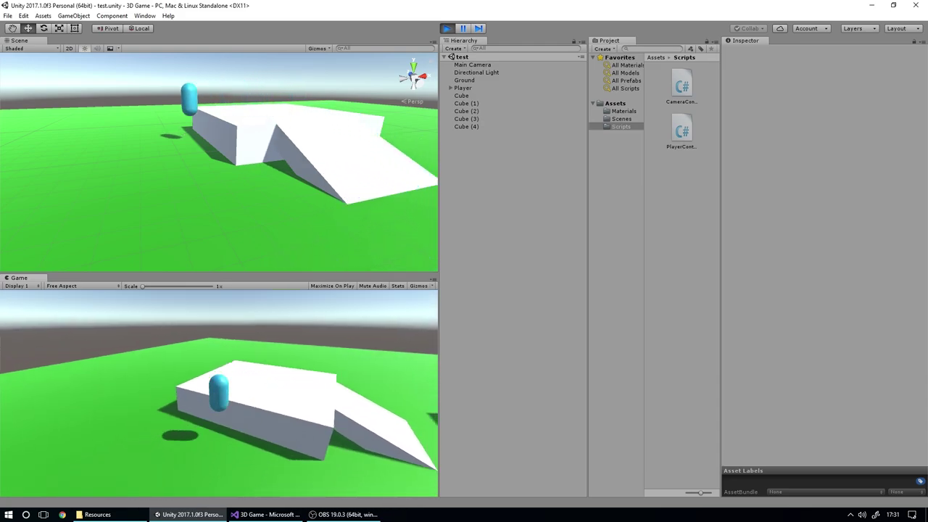
key(s)
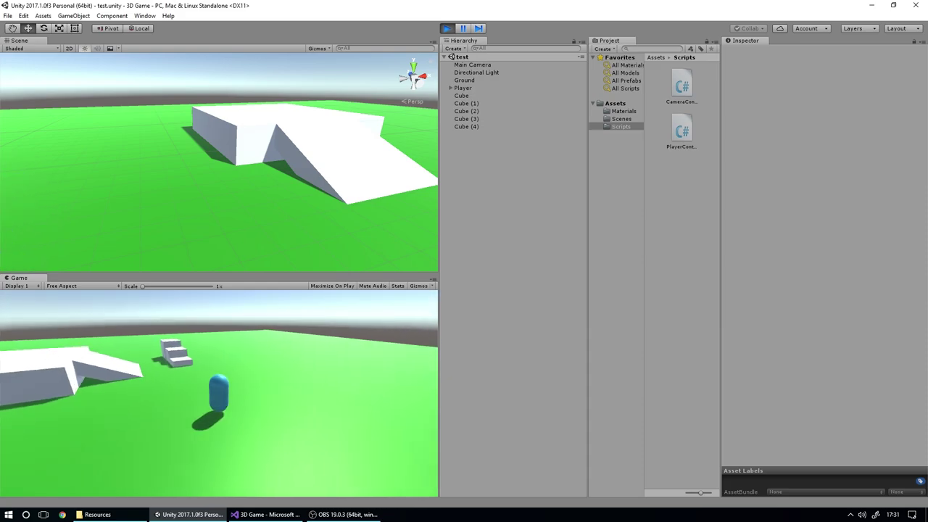
key(w)
key(d)
key(a)
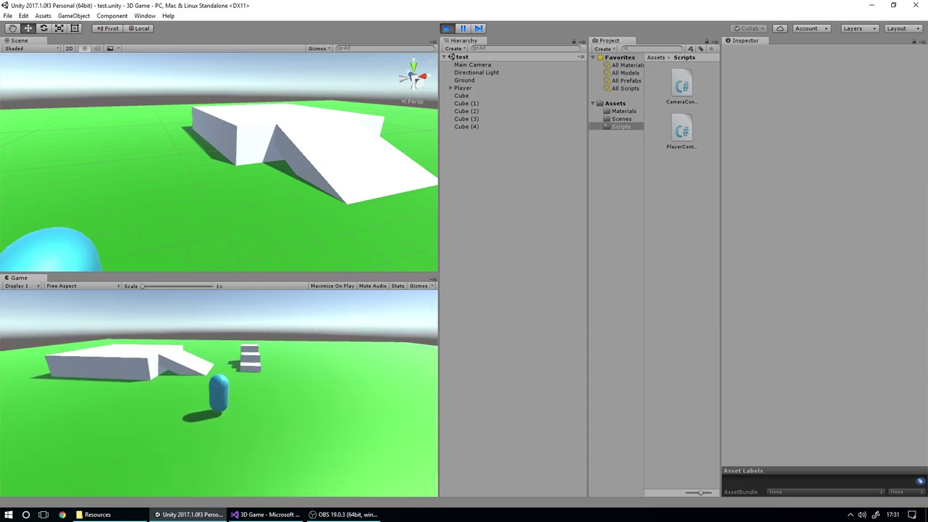
key(Right)
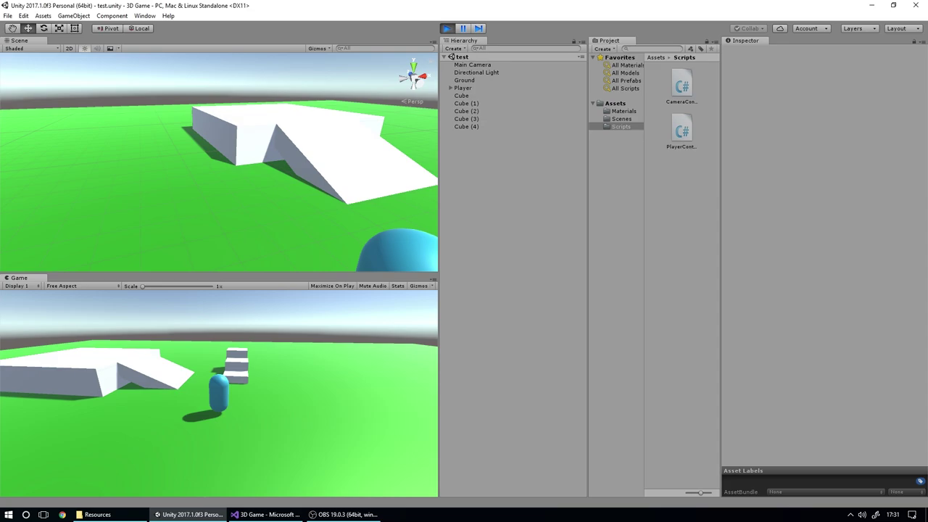
key(w)
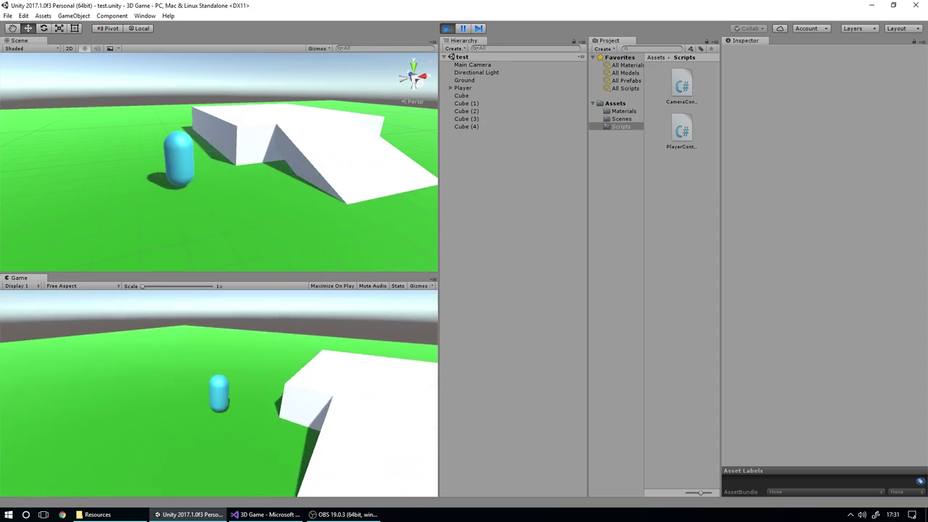
key(w)
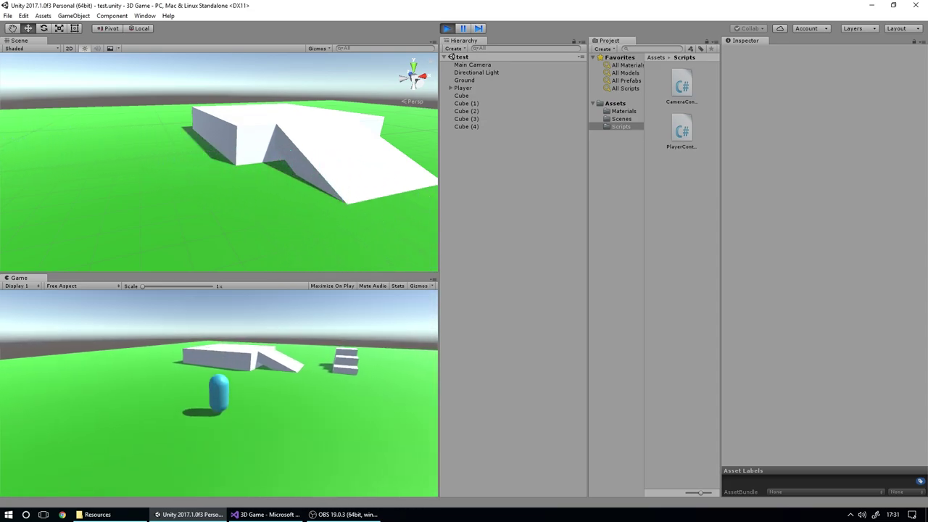
key(Up)
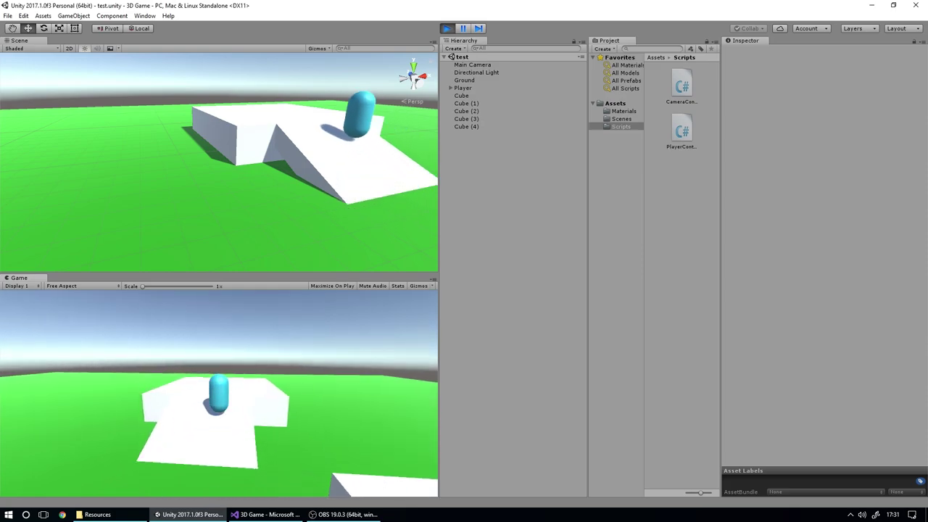
key(Down)
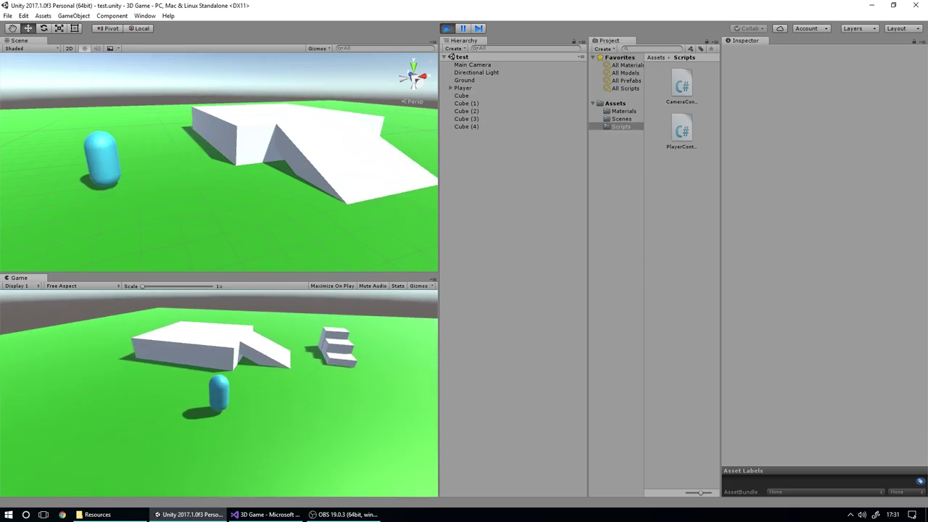
key(ctrl+p)
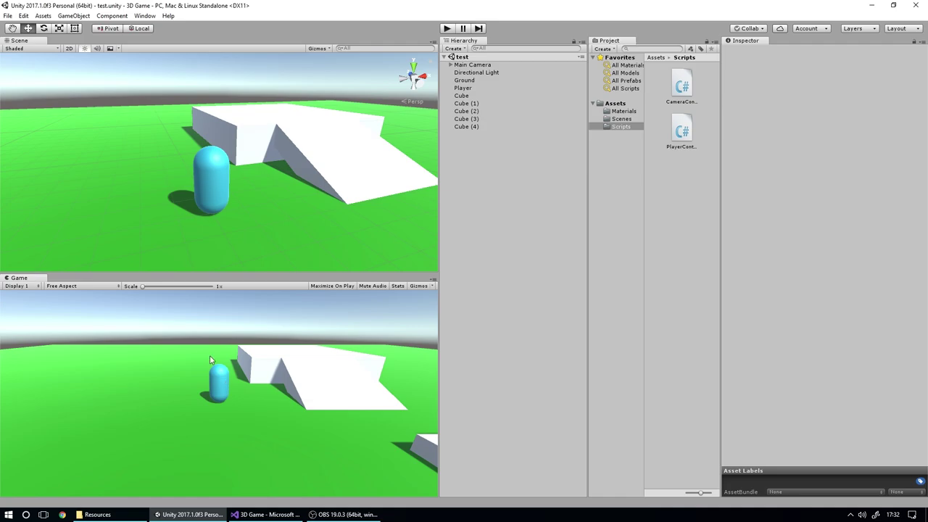
Step: Switch to File Explorer and open the Player folder inside Resources
click(101, 514)
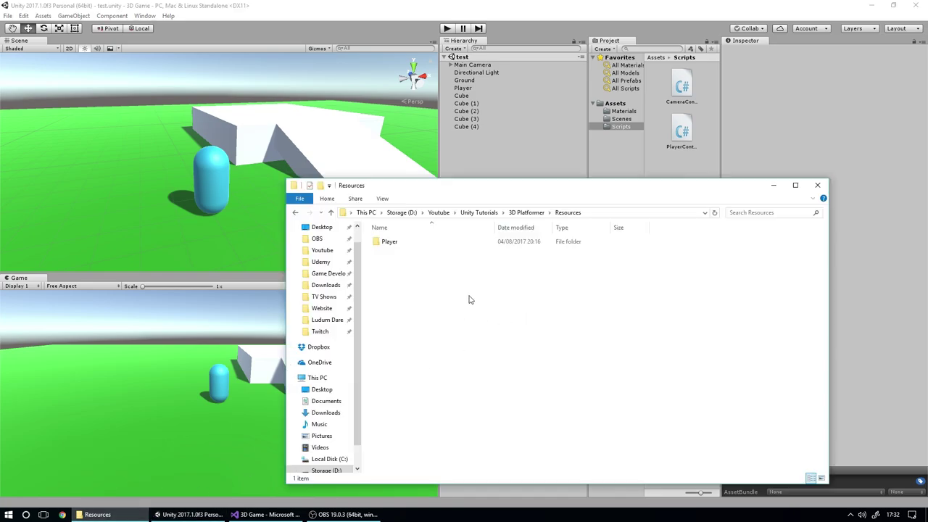
double_click(390, 242)
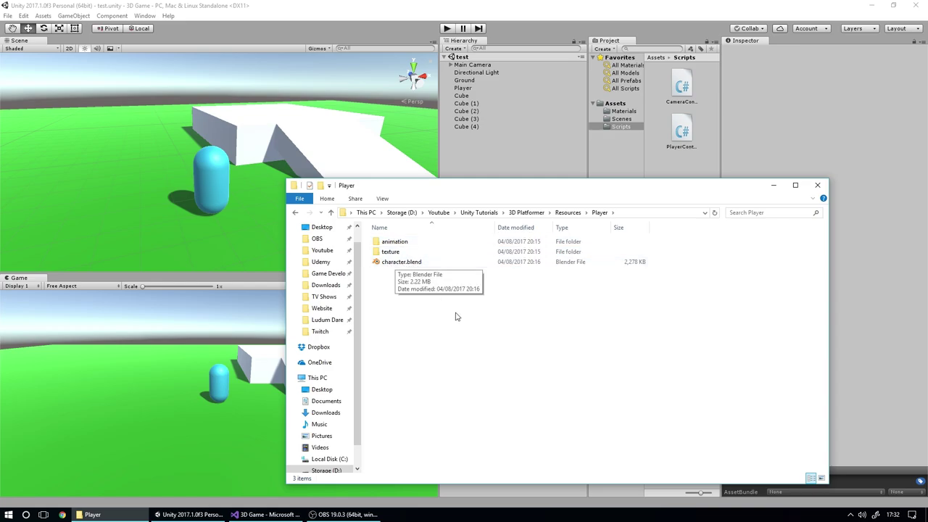
Step: Return to Unity, create a folder named Player in the project's Assets root, and open it
click(620, 126)
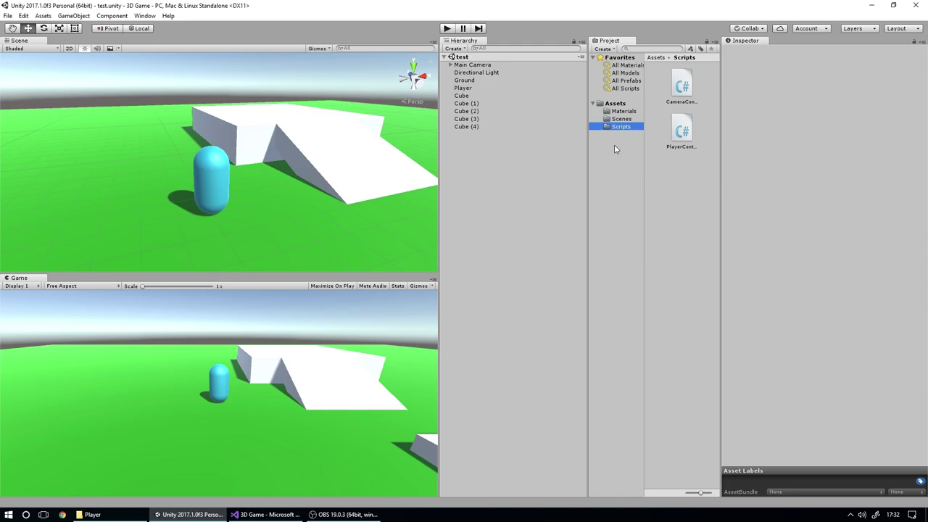
click(611, 105)
right_click(683, 276)
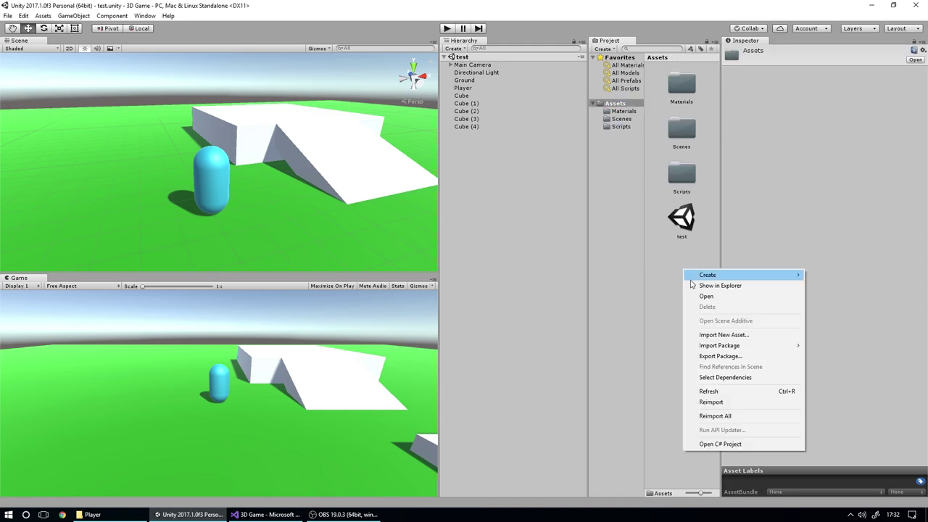
mouse_move(689, 276)
click(674, 216)
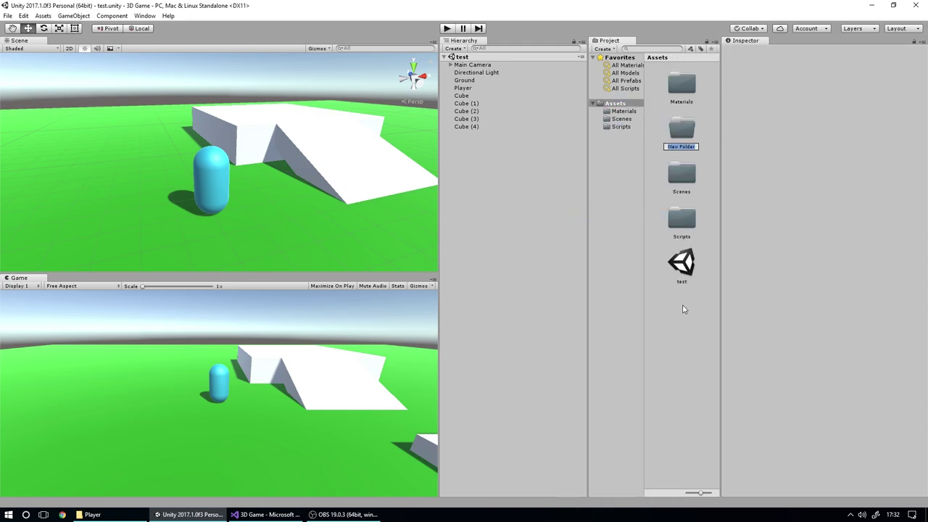
text(MoPlayer)
key(Return)
key(Return)
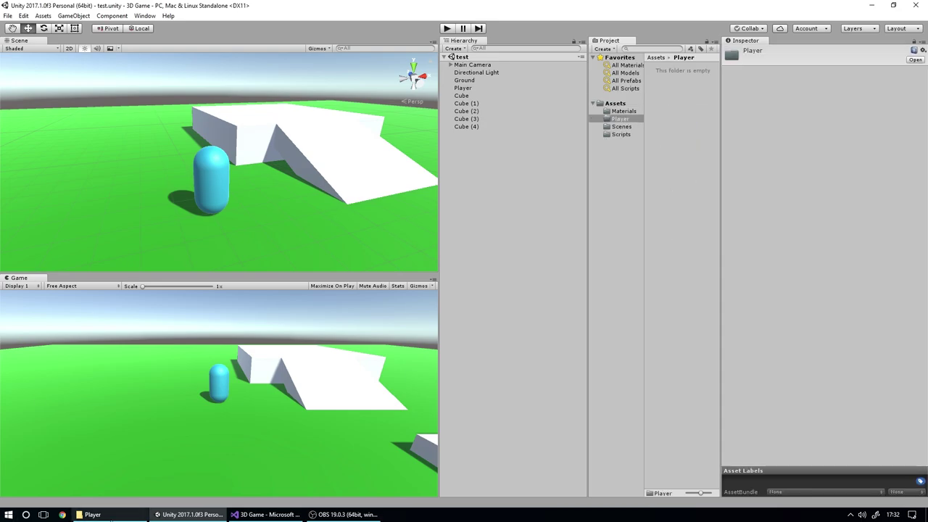
Step: Import the animation folder, texture folder and character.blend from File Explorer into Unity's Player asset folder
click(93, 514)
drag(392, 284, 687, 138)
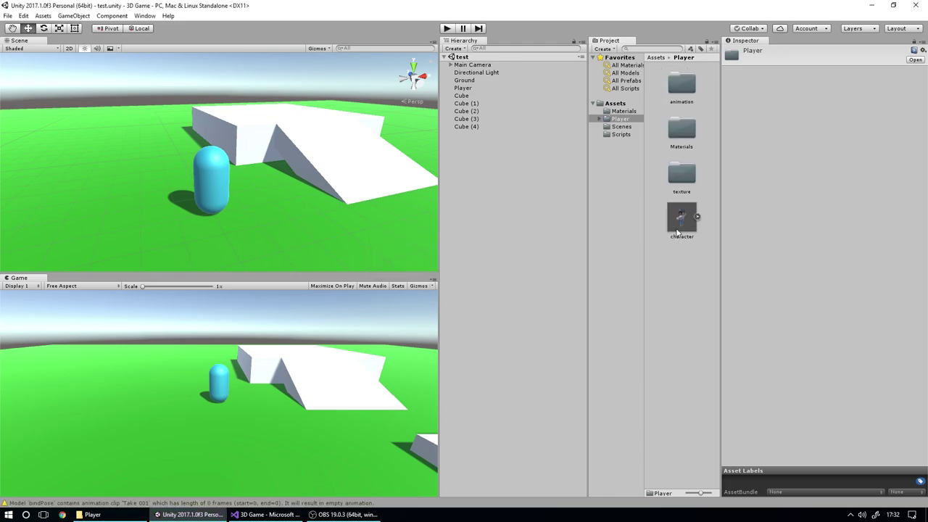
Step: Place the imported character model in the scene on the ground near the capsule player, at about X 0.2, Z 3.37
click(683, 222)
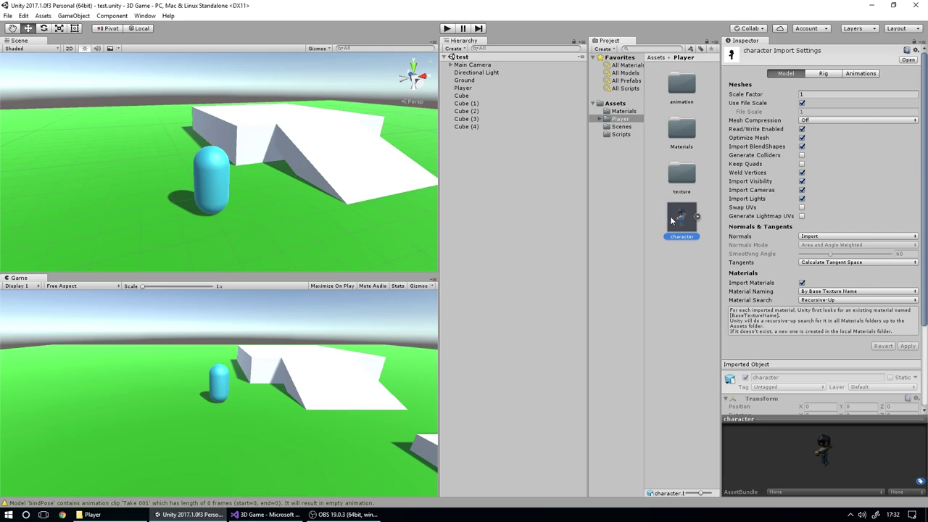
drag(680, 225, 229, 195)
scroll(232, 193, down, 6)
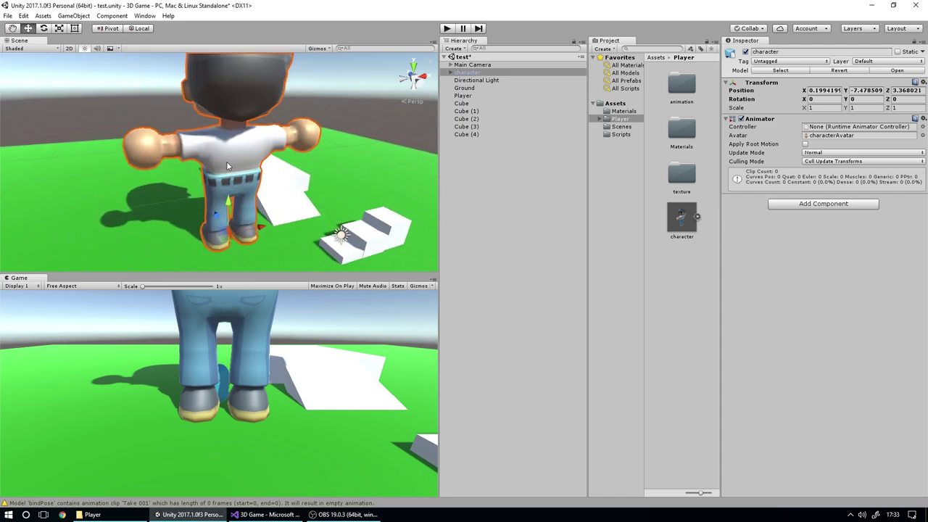
Step: Examine the character asset's meshes and animation clips, and the contents of the Player folder's texture and Materials subfolders
click(697, 217)
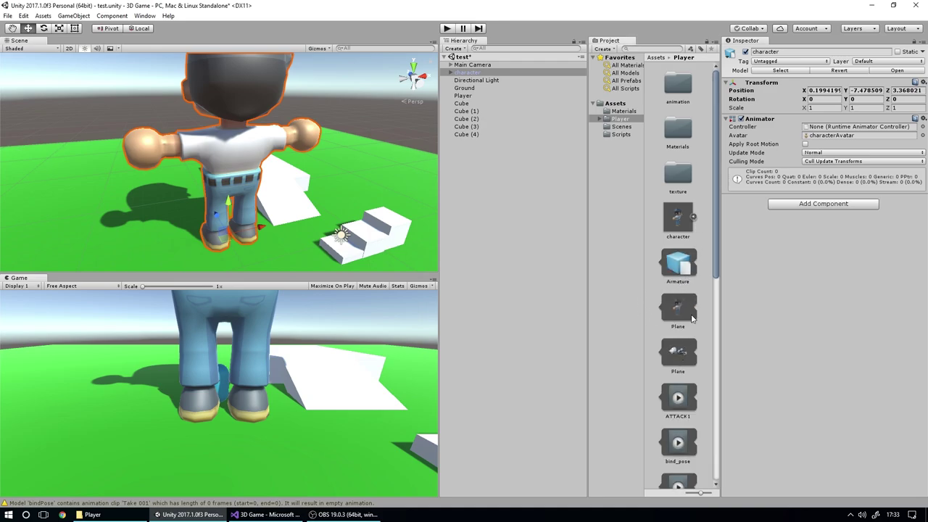
scroll(691, 341, down, 10)
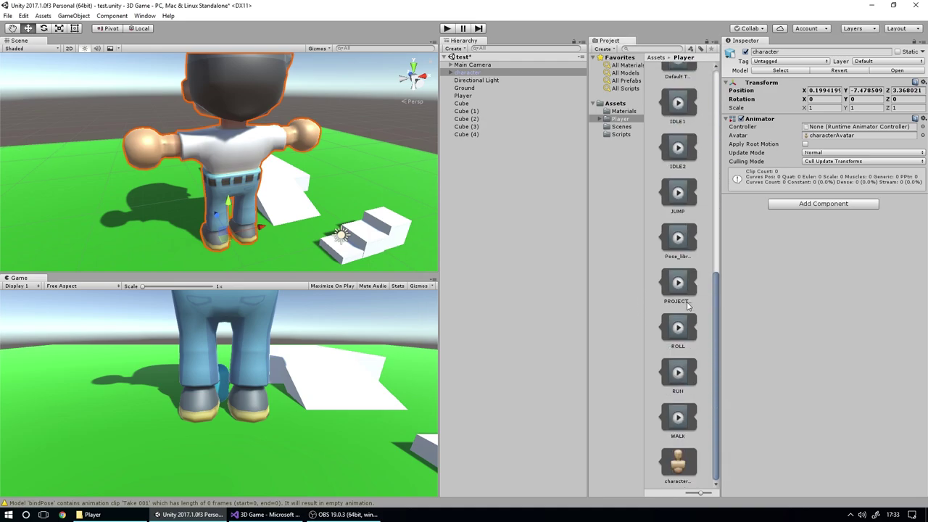
scroll(688, 304, up, 10)
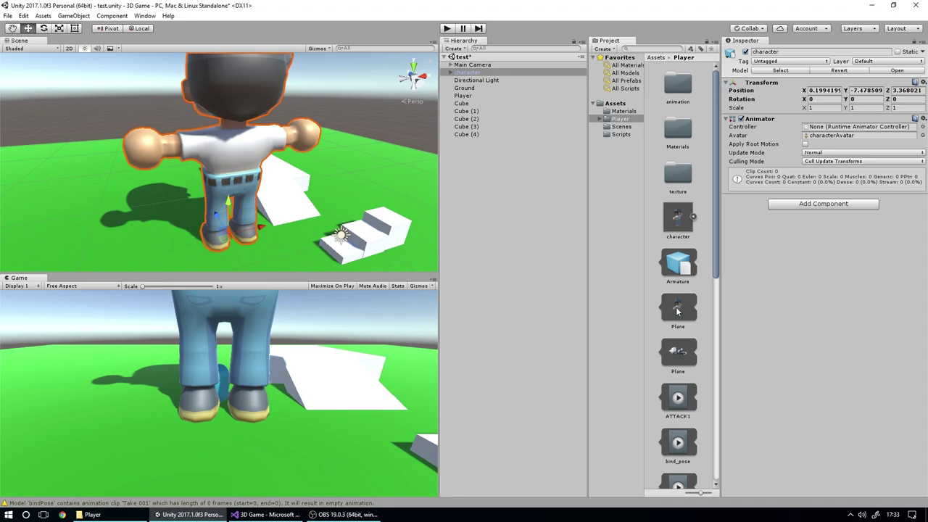
click(678, 312)
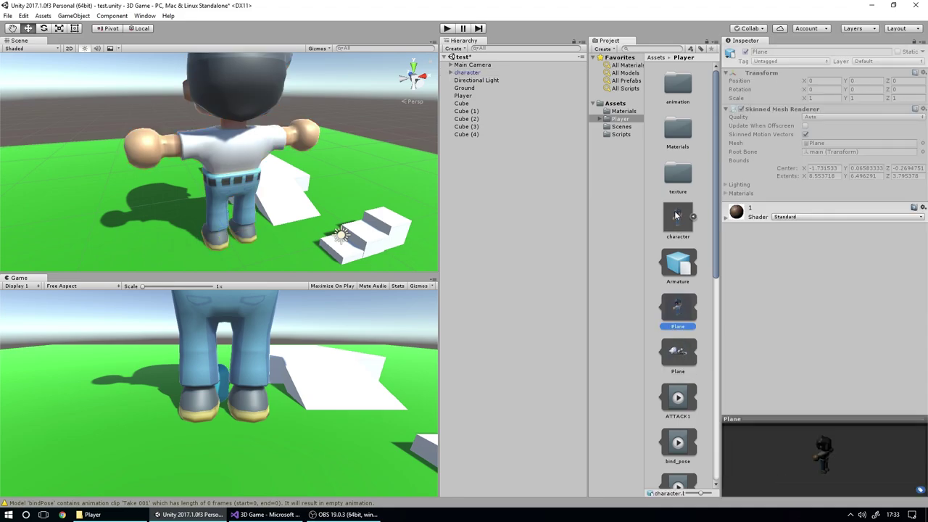
double_click(678, 174)
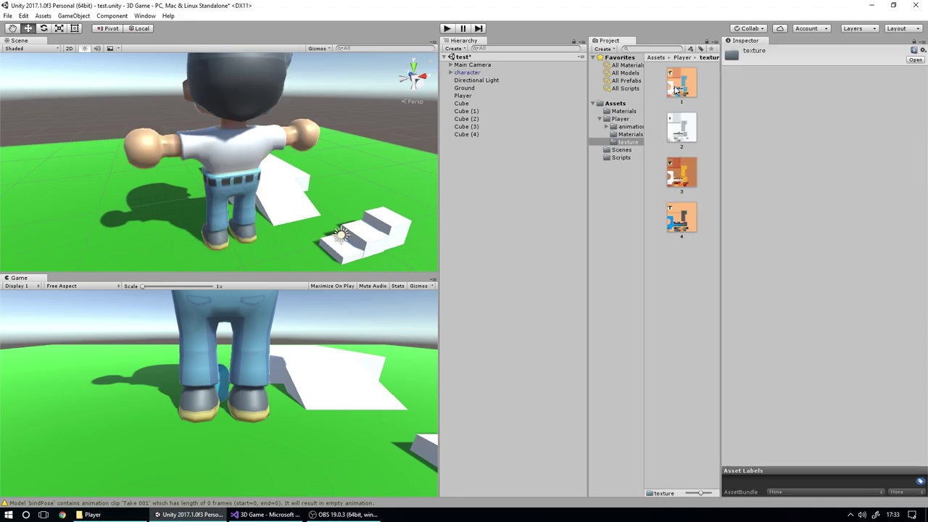
click(688, 57)
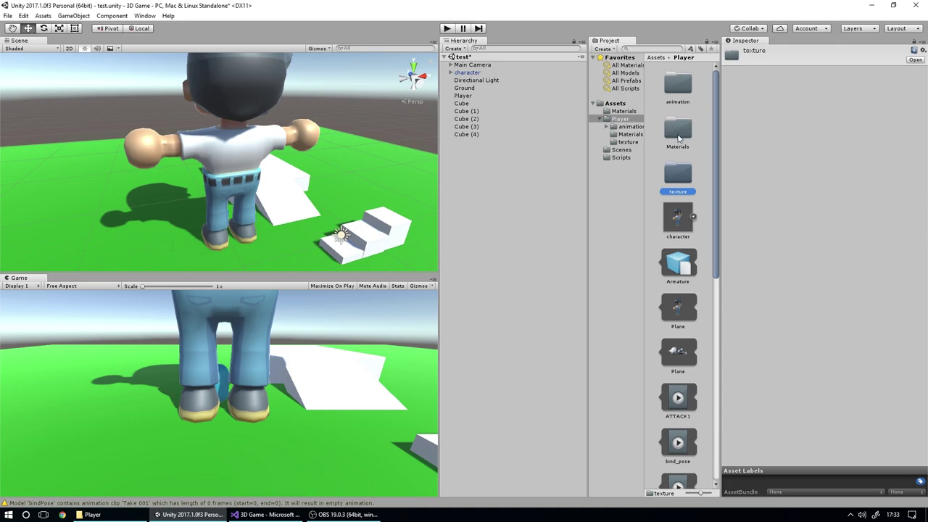
double_click(678, 131)
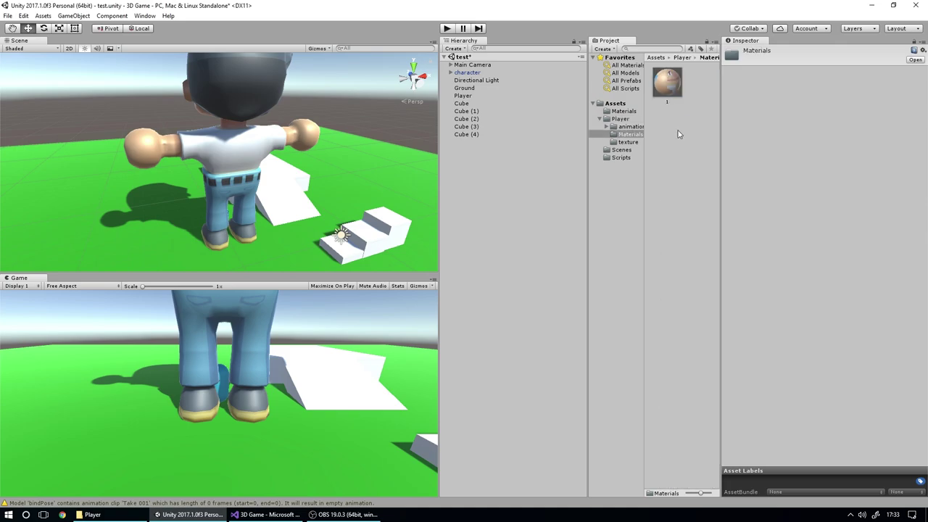
click(683, 58)
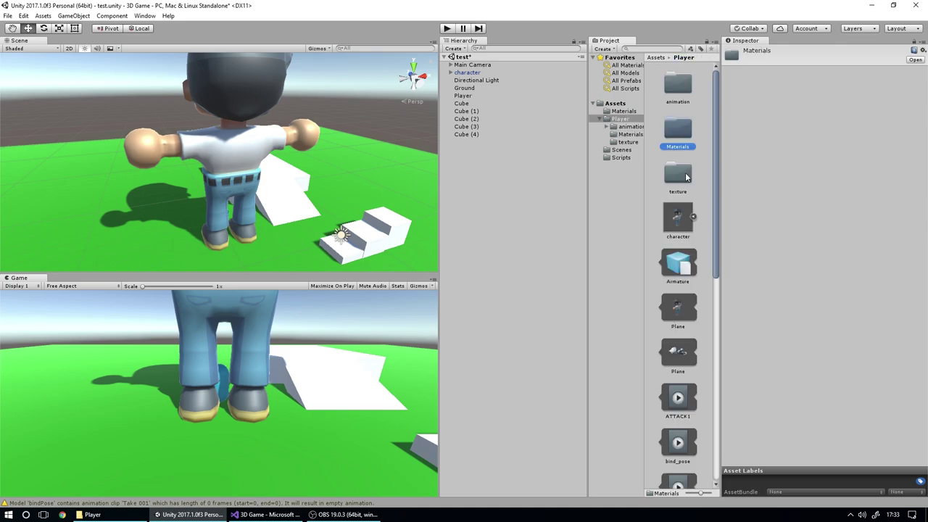
click(650, 203)
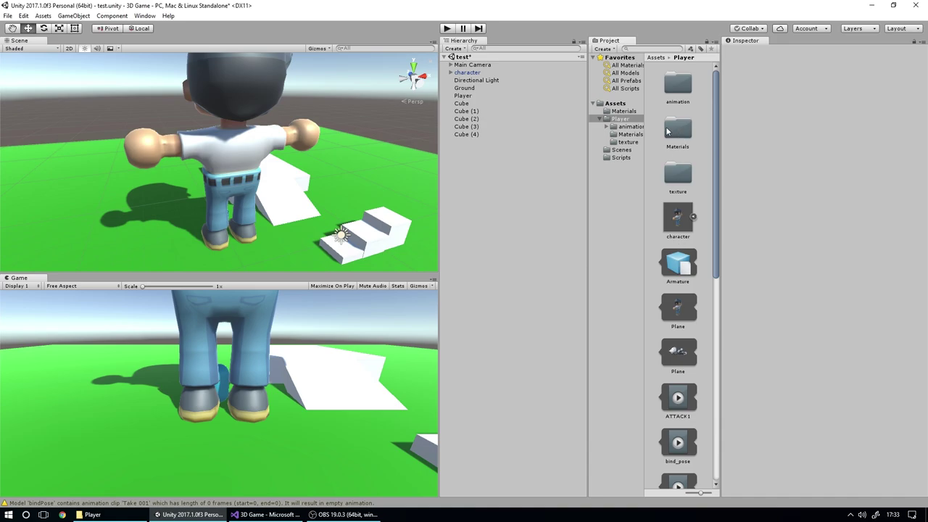
click(693, 216)
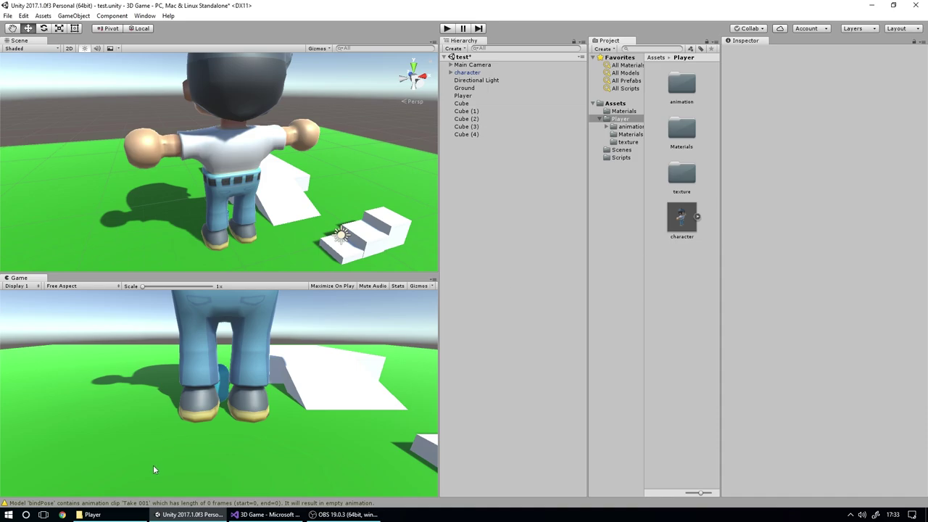
Step: Review the model's source files in File Explorer, then the Player folder's Materials subfolder and the character's front in Unity
click(92, 515)
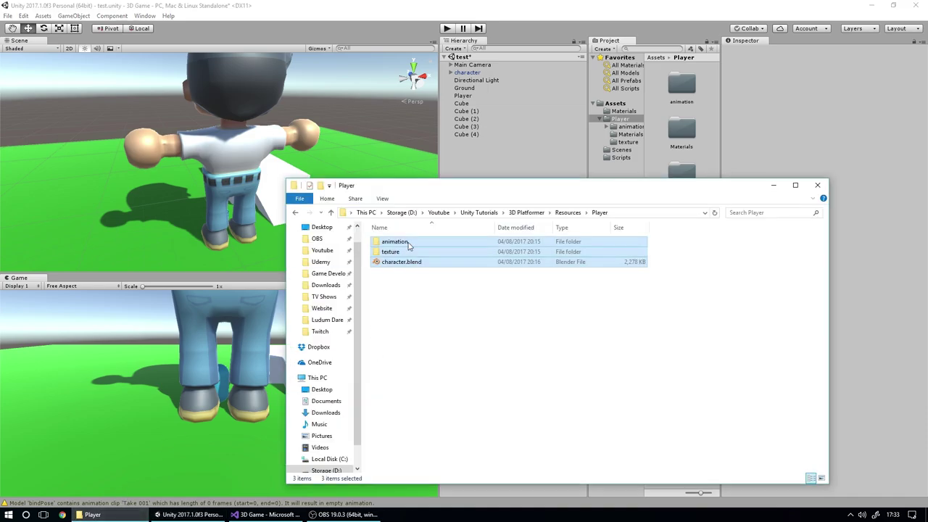
click(709, 168)
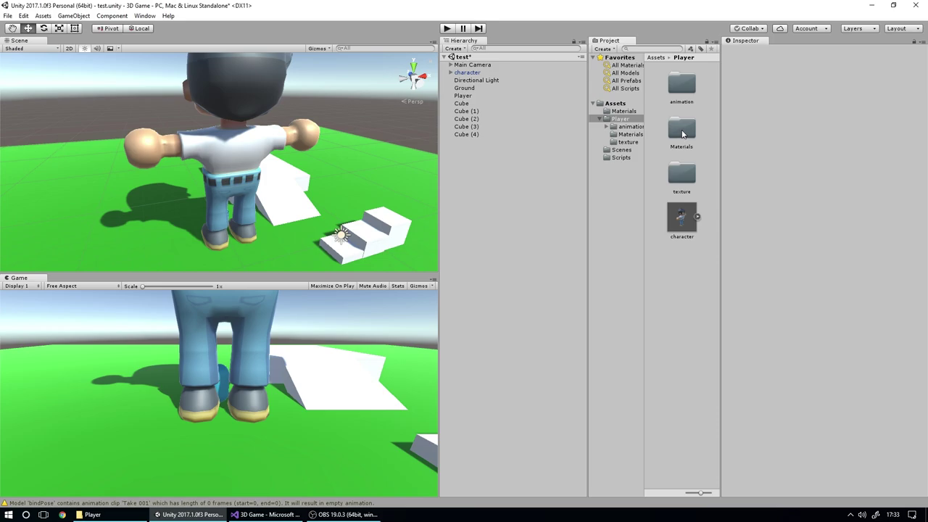
double_click(681, 131)
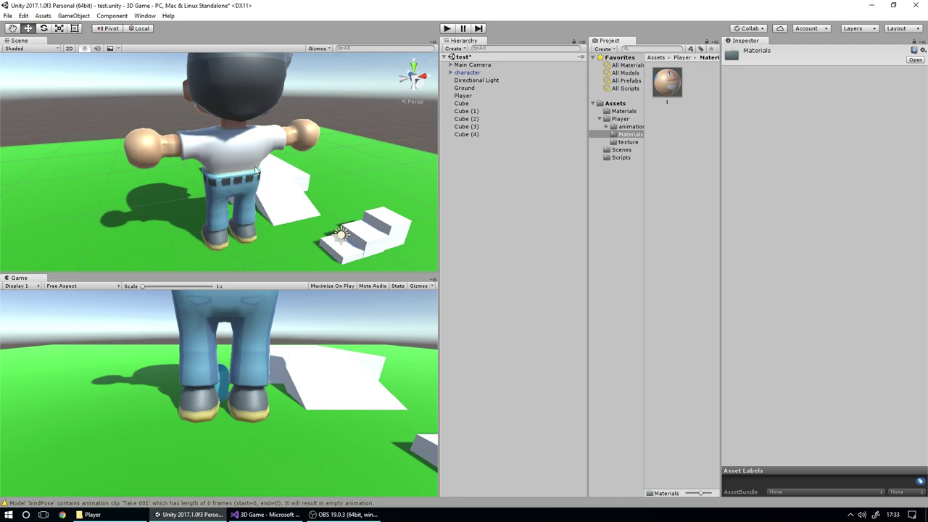
middle_drag(257, 171, 261, 172)
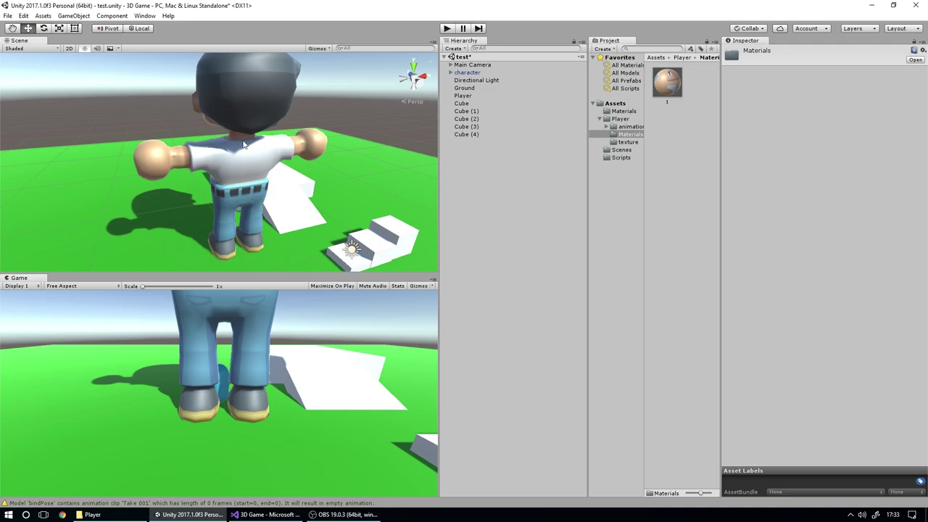
alt+drag(204, 188, 241, 148)
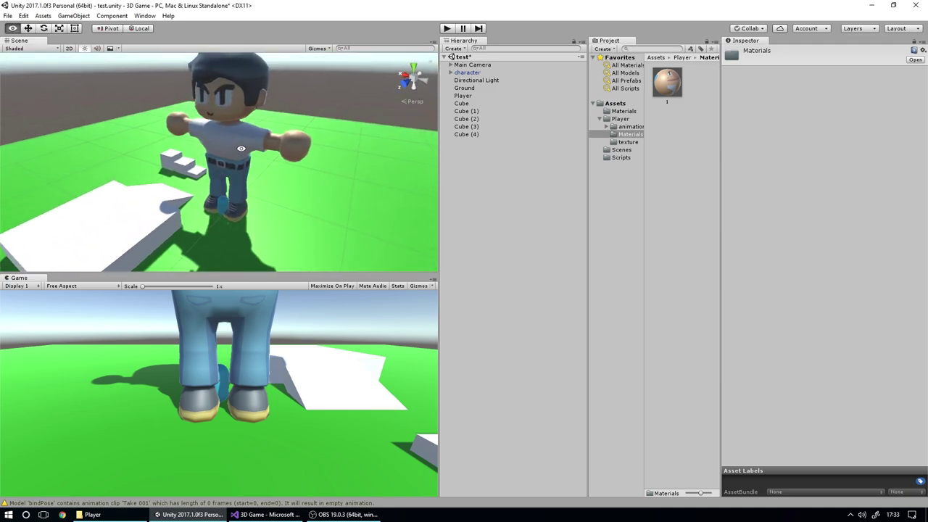
Step: Move texture 4 from the Player folder's texture subfolder into its Materials subfolder
click(685, 58)
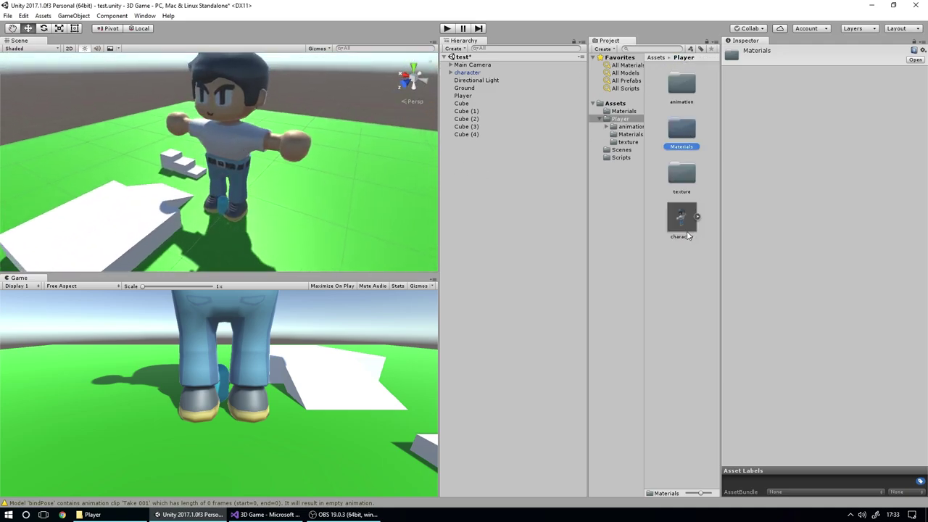
double_click(680, 174)
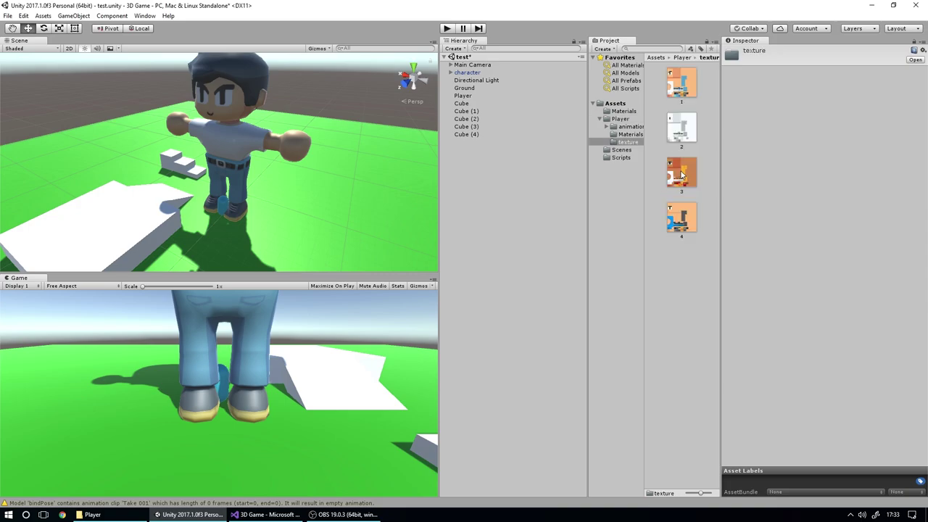
click(683, 219)
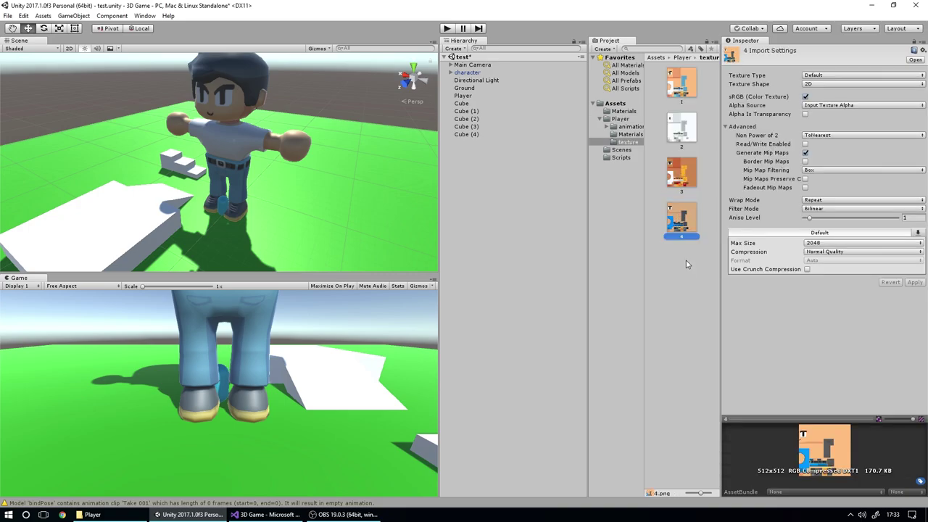
drag(686, 225, 629, 138)
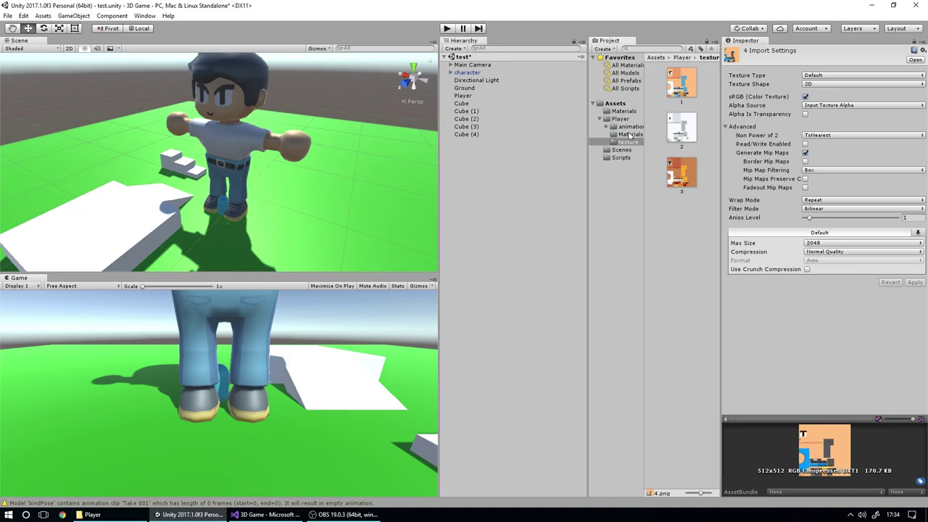
Step: Assign texture 4 as the Albedo map of material 1 in the Player Materials folder
click(629, 135)
click(685, 94)
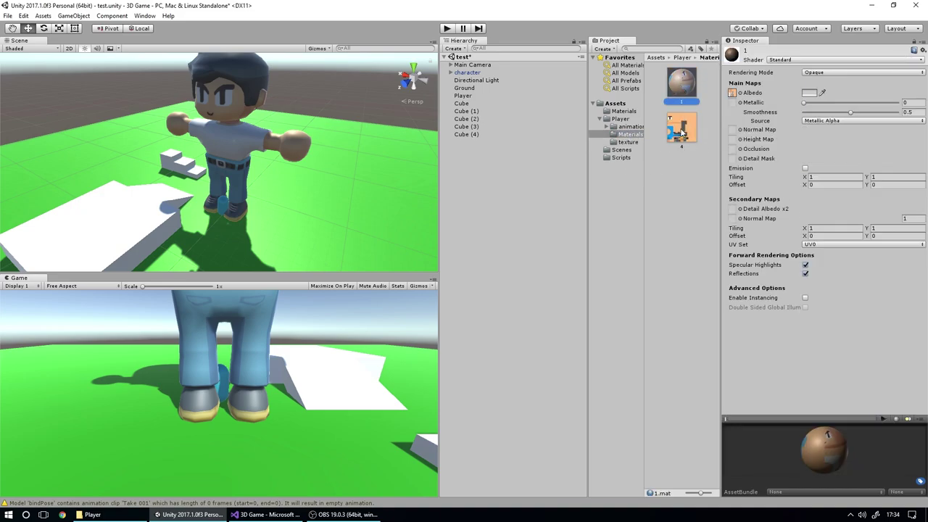
drag(683, 138, 733, 97)
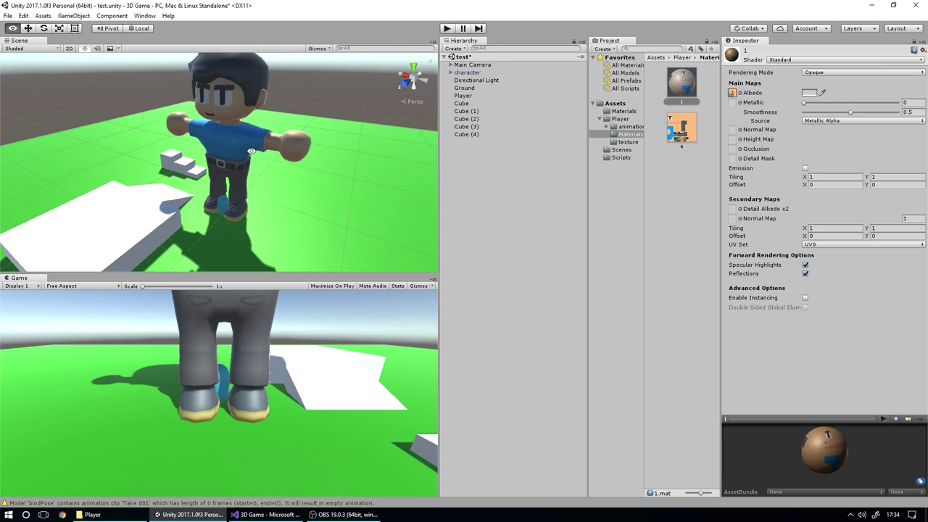
Step: Inspect the retextured character from several angles and compare its size with the capsule at its feet
alt+drag(251, 152, 295, 163)
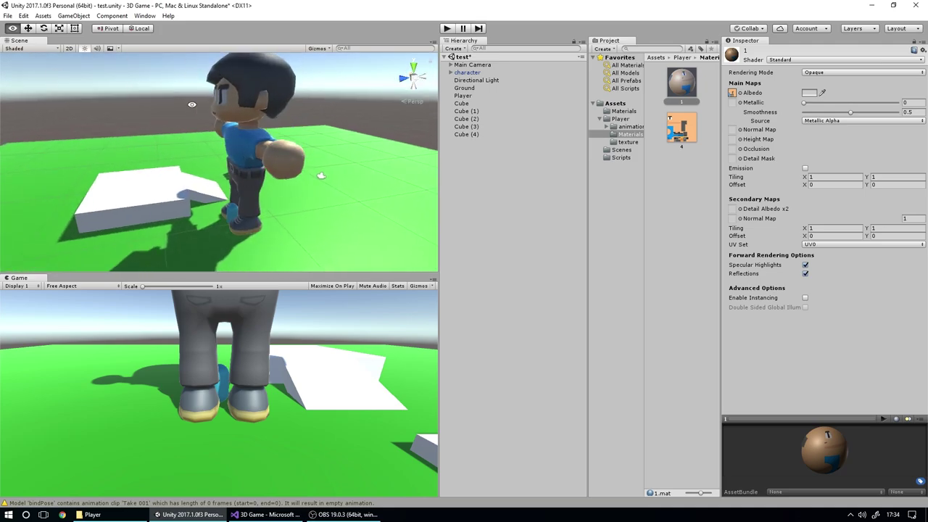
alt+drag(314, 146, 276, 213)
alt+drag(207, 165, 267, 156)
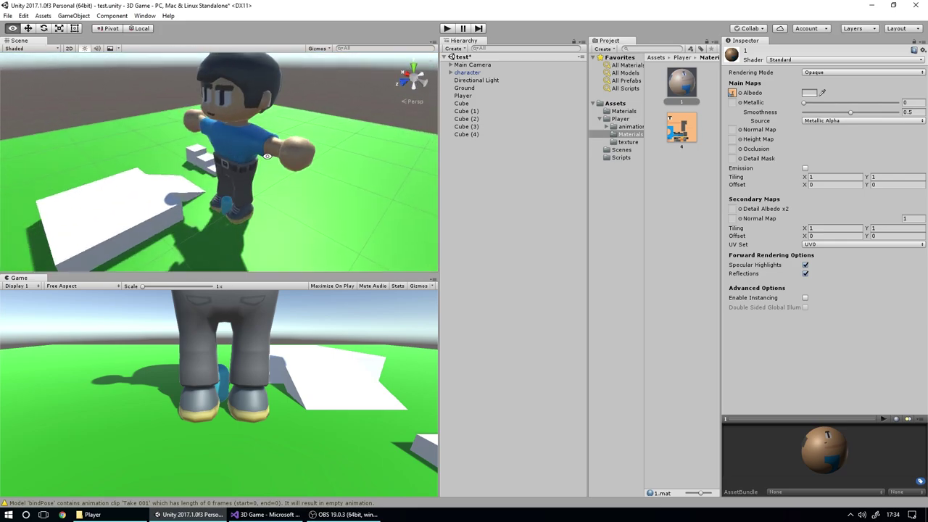
click(198, 179)
middle_drag(222, 176, 248, 177)
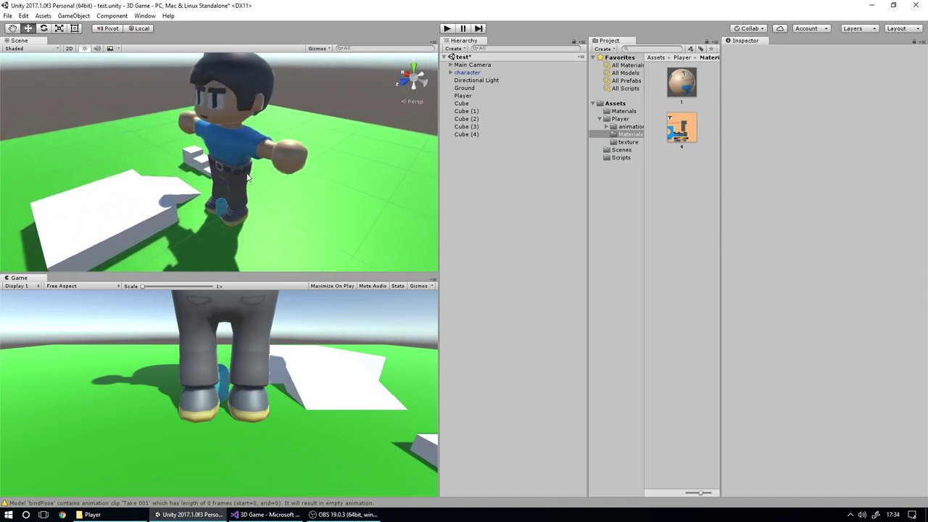
click(13, 32)
alt+drag(235, 179, 251, 158)
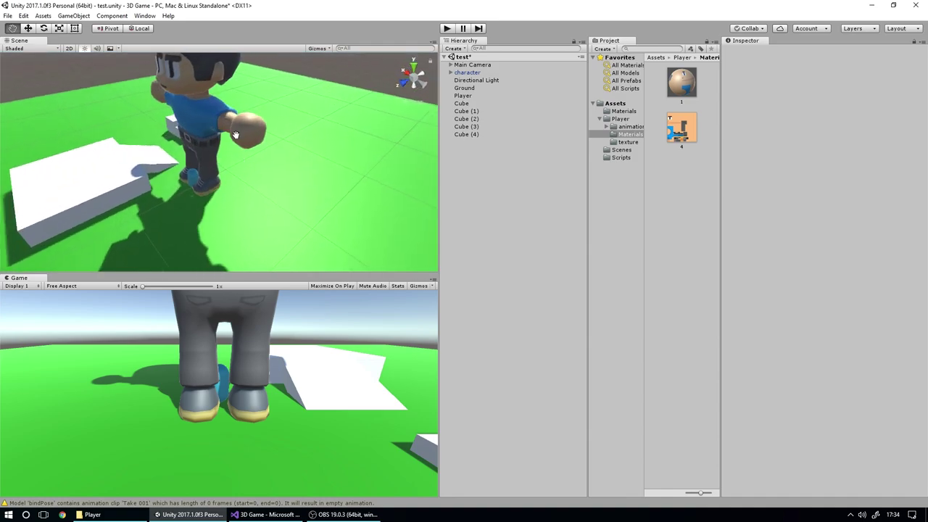
click(30, 30)
middle_drag(211, 152, 253, 186)
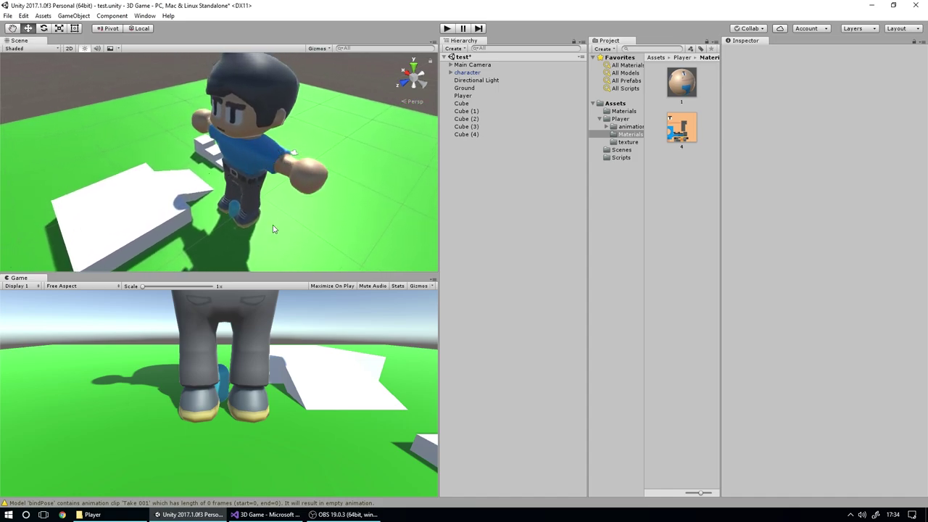
middle_drag(247, 216, 242, 149)
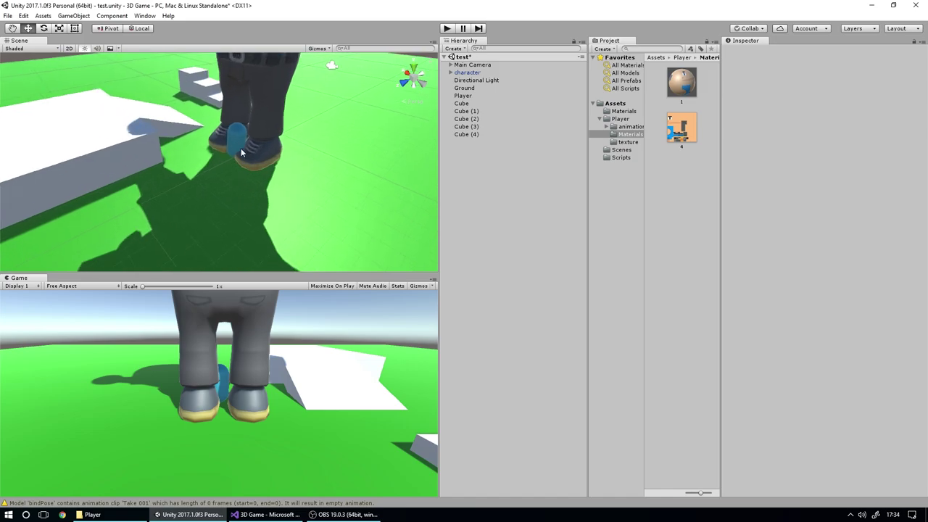
scroll(236, 122, down, 3)
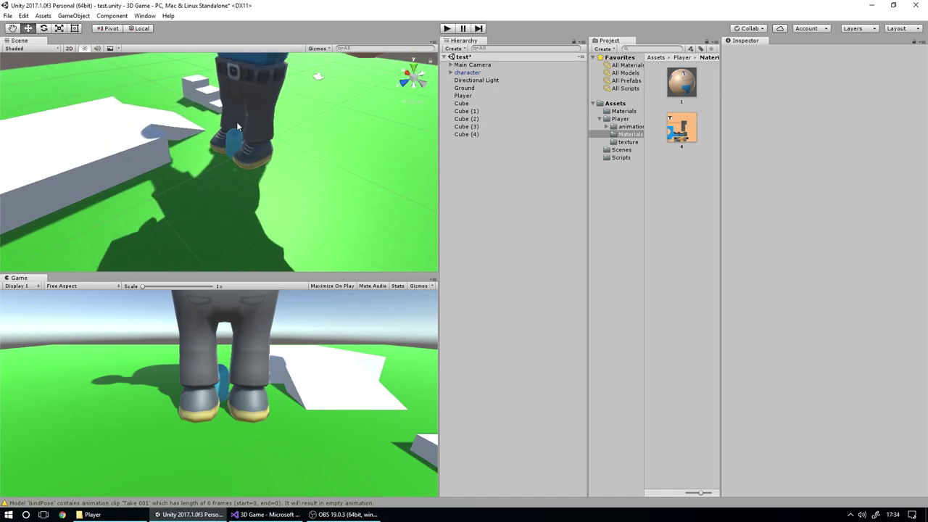
scroll(226, 128, down, 2)
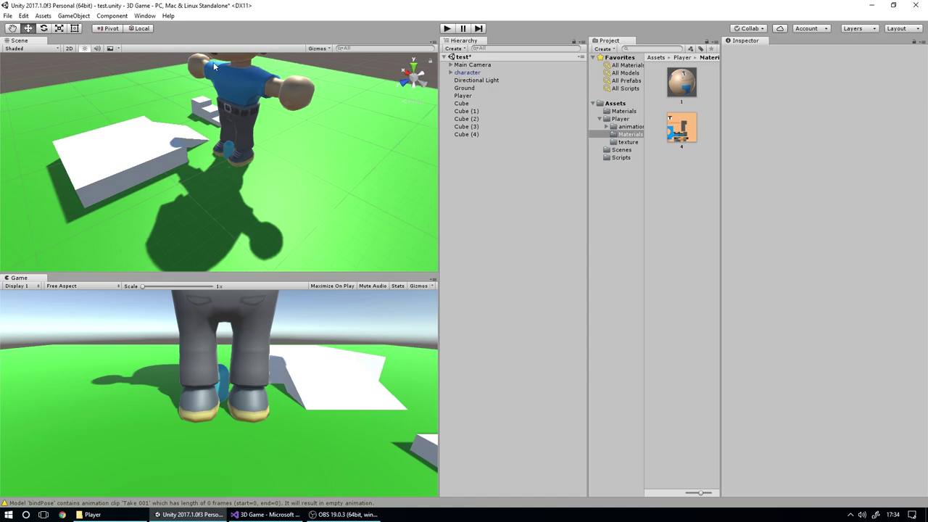
Step: Make the character object a child of the Player object in the hierarchy
click(462, 96)
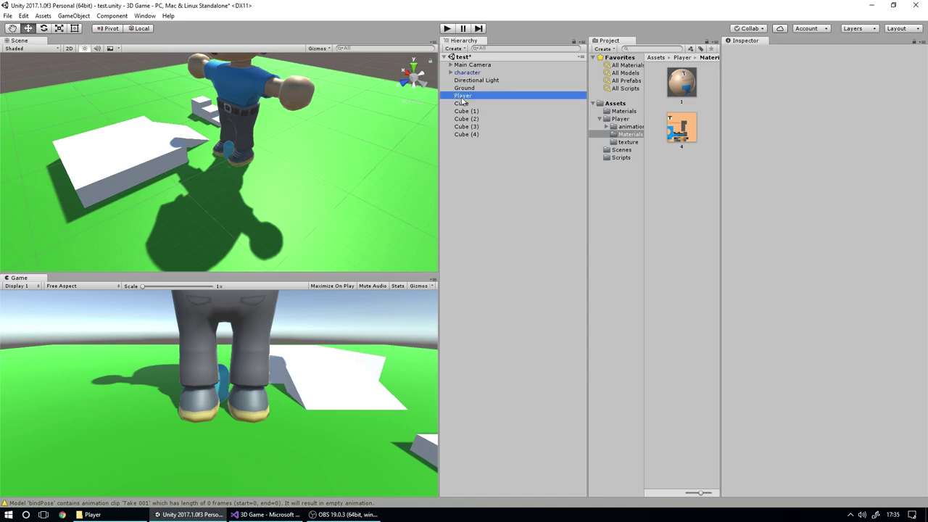
click(468, 73)
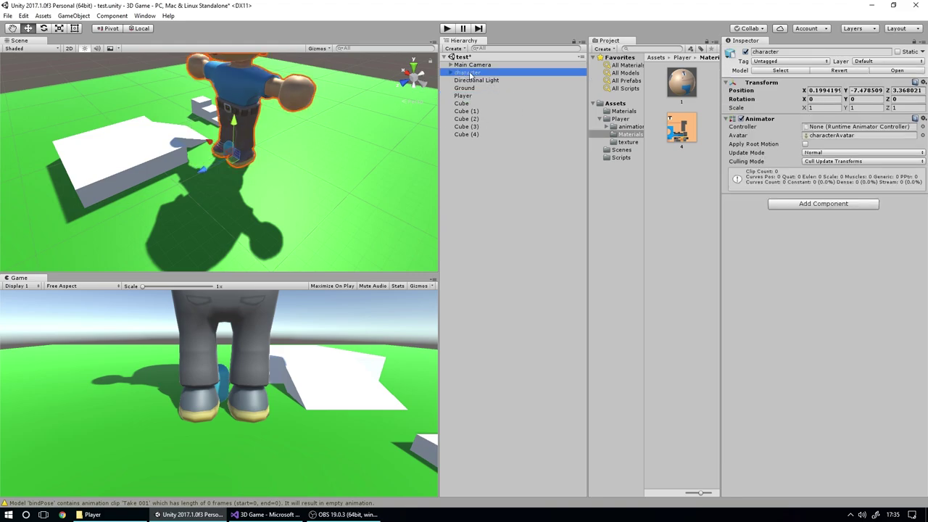
drag(470, 74, 463, 97)
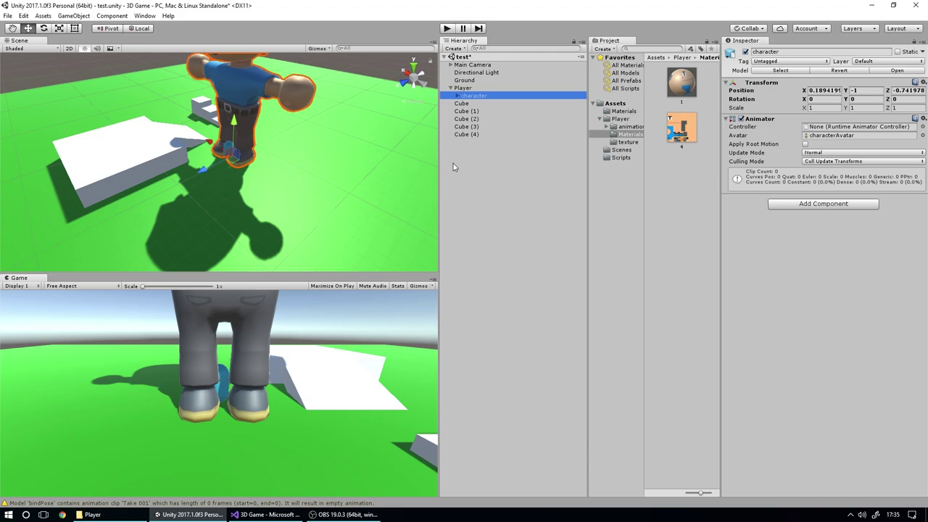
Step: Set the character's local position to X 0, Y -1, Z 0
click(826, 90)
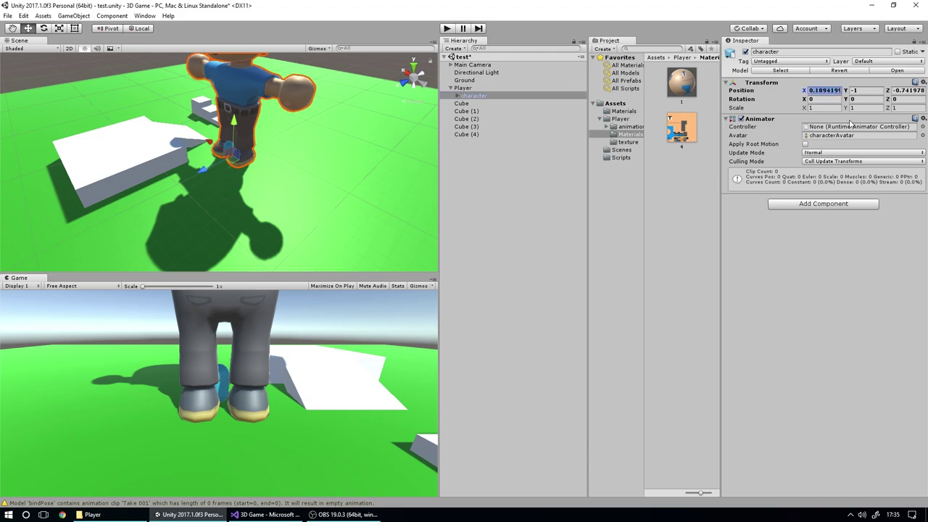
text(0)
key(Tab)
text(0)
key(Tab)
text(0)
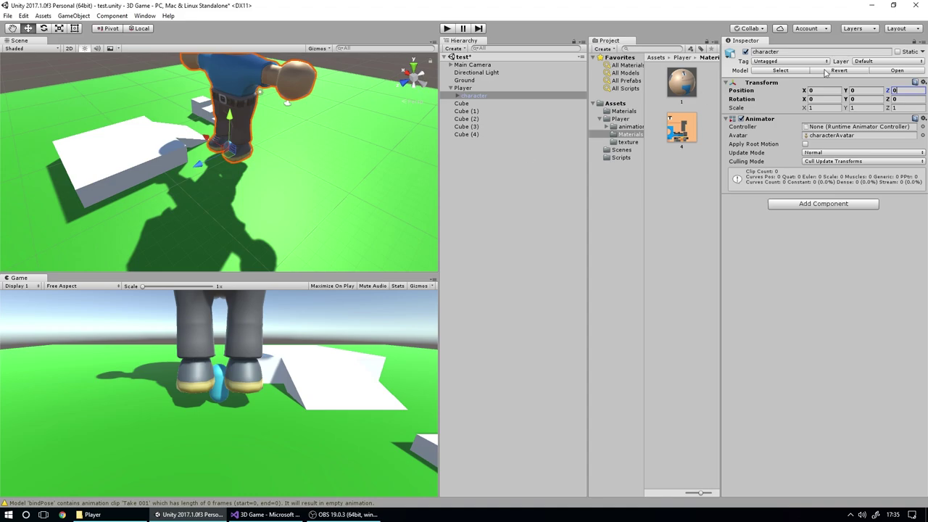
click(865, 92)
text(-1)
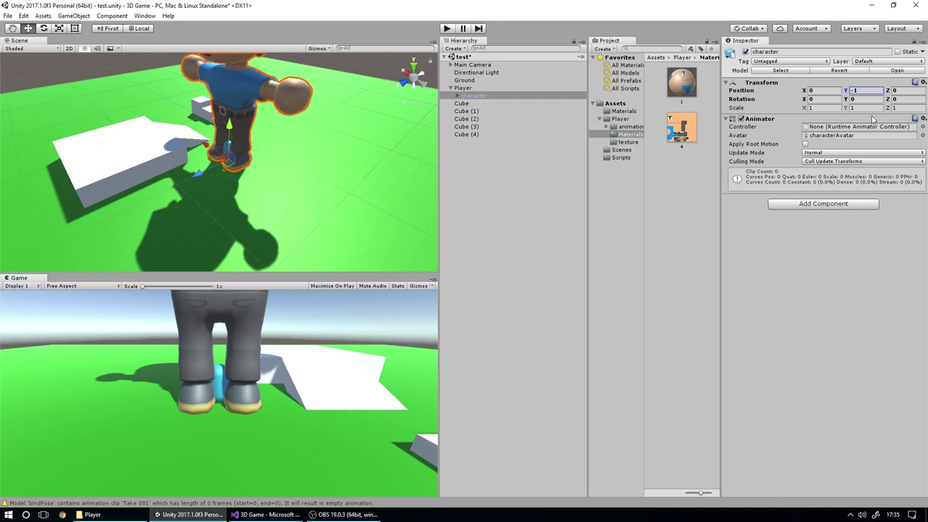
Step: Scale the character down to 0.1 on the X, Y and Z axes
click(814, 107)
text(0.1)
key(Tab)
text(0)
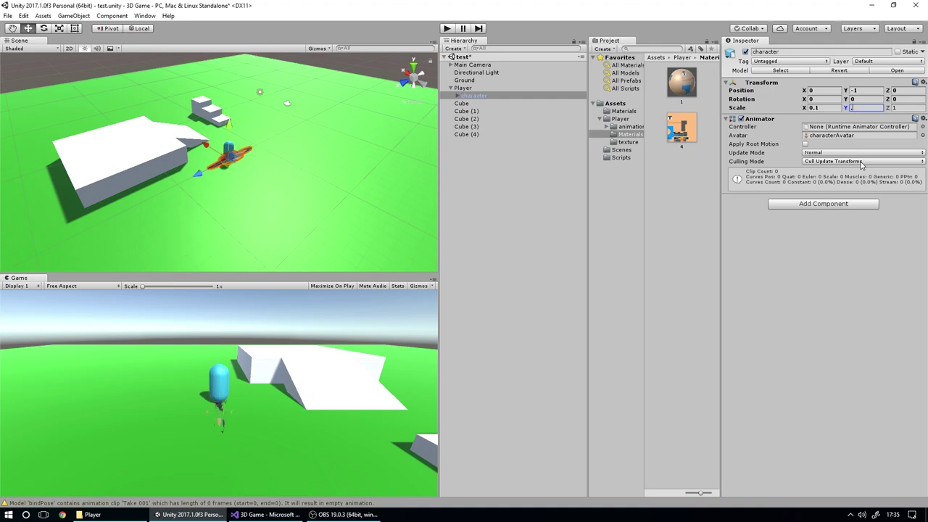
text(.1)
key(Tab)
text(0.1)
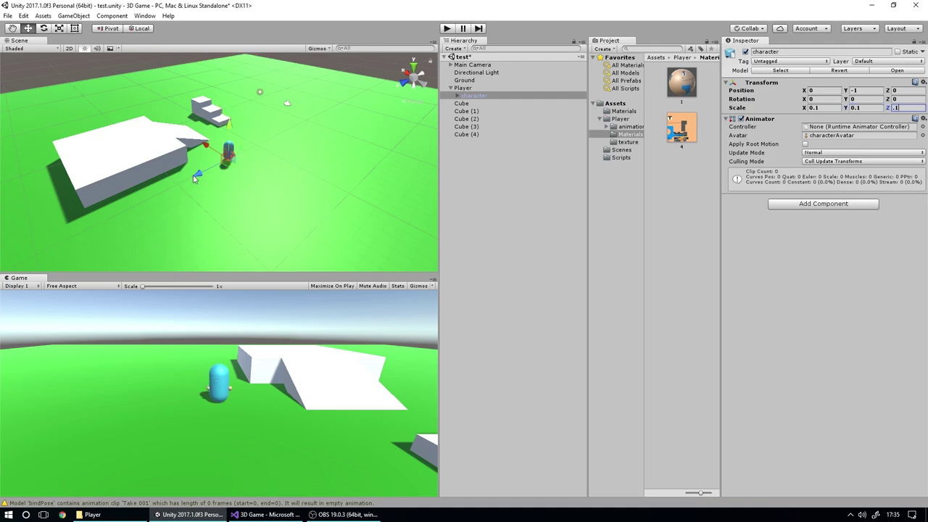
Step: Move the character out of the capsule along the Z axis to about Z -0.97
drag(197, 175, 206, 178)
scroll(206, 178, up, 6)
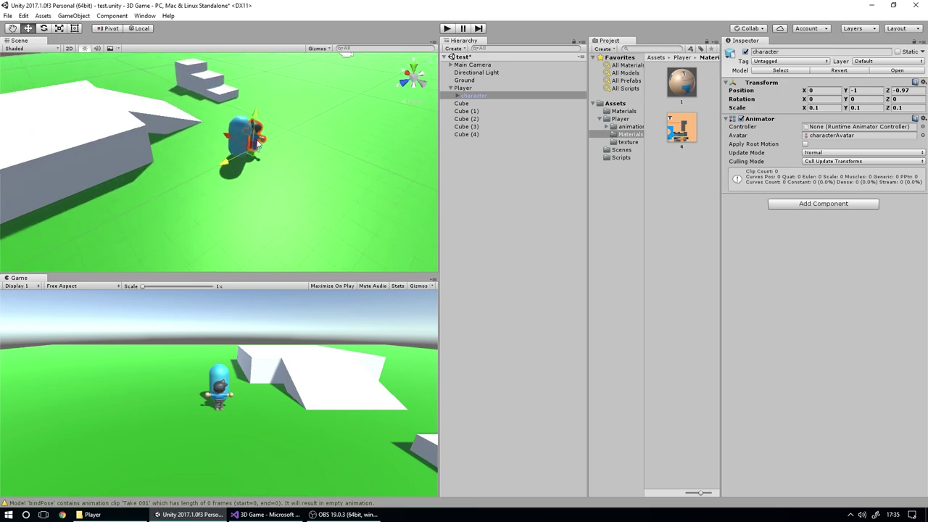
middle_drag(386, 170, 142, 191)
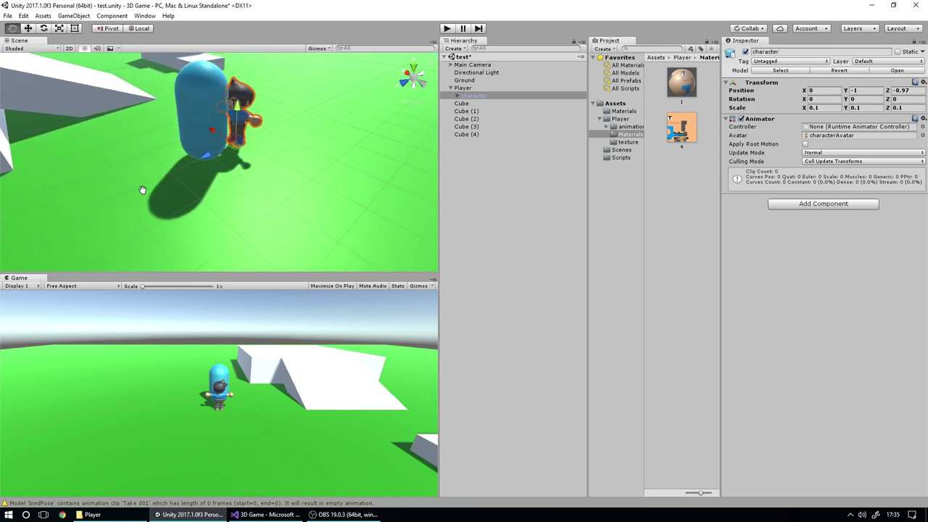
middle_drag(334, 155, 143, 133)
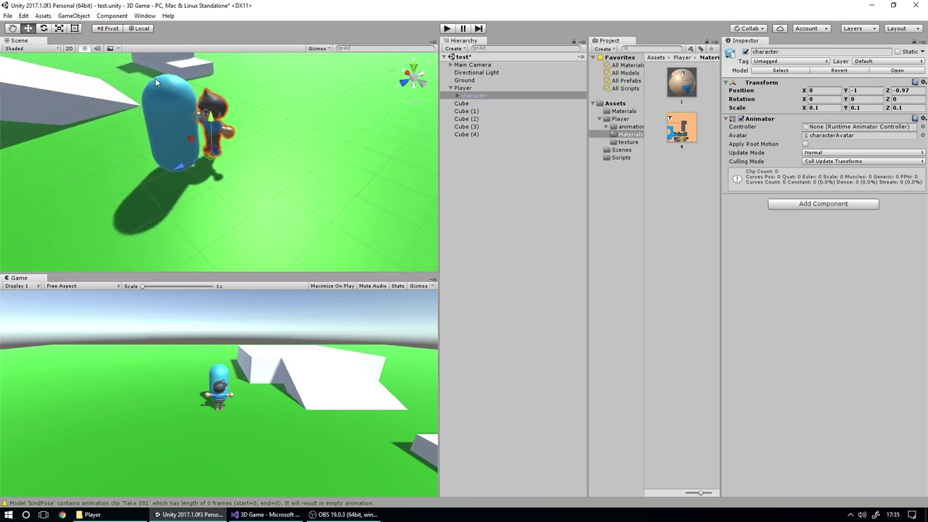
Step: Set the character's scale to 0.15 on the X, Y and Z axes
click(821, 108)
text(5)
key(Tab)
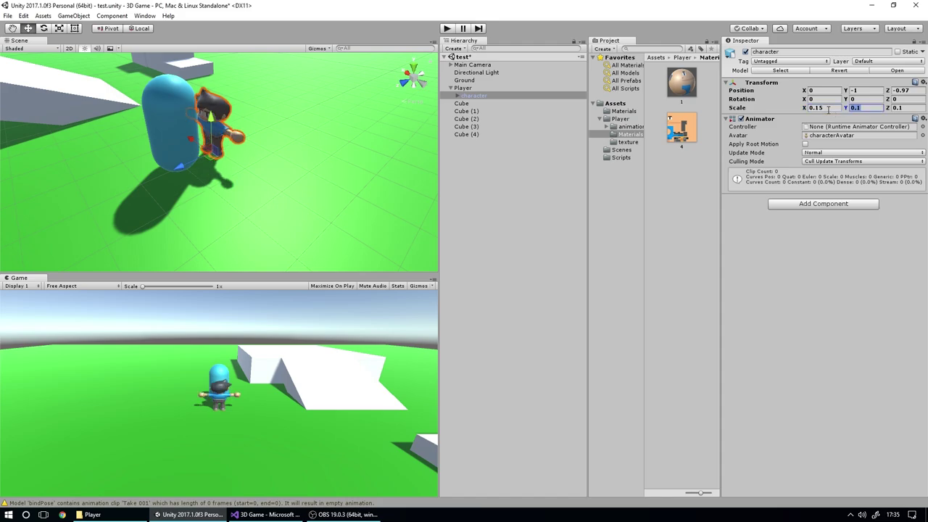
text(.15)
key(Tab)
text(.1)
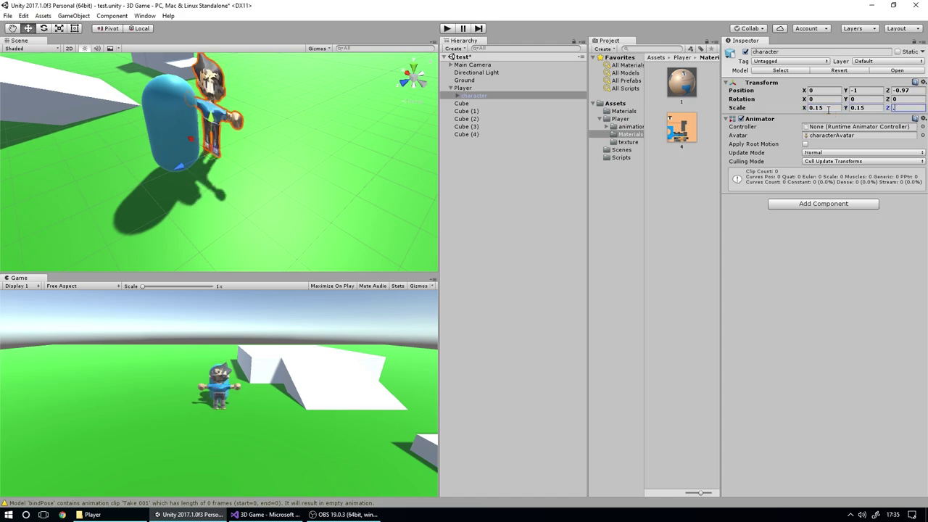
text(5)
key(Return)
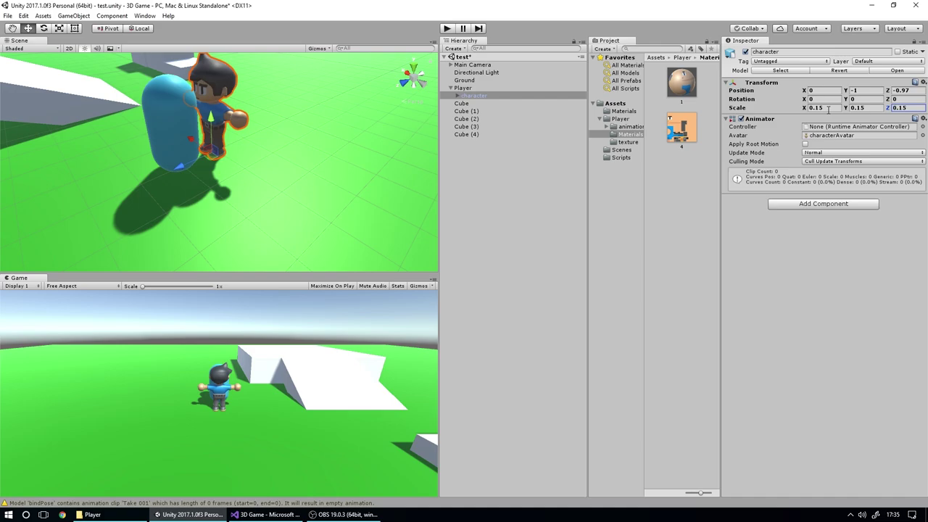
Step: Compare the scaled character's height with the capsule from a ground-level side view
right_drag(320, 148, 216, 40)
middle_drag(360, 247, 216, 149)
middle_drag(351, 211, 214, 202)
middle_drag(297, 212, 273, 211)
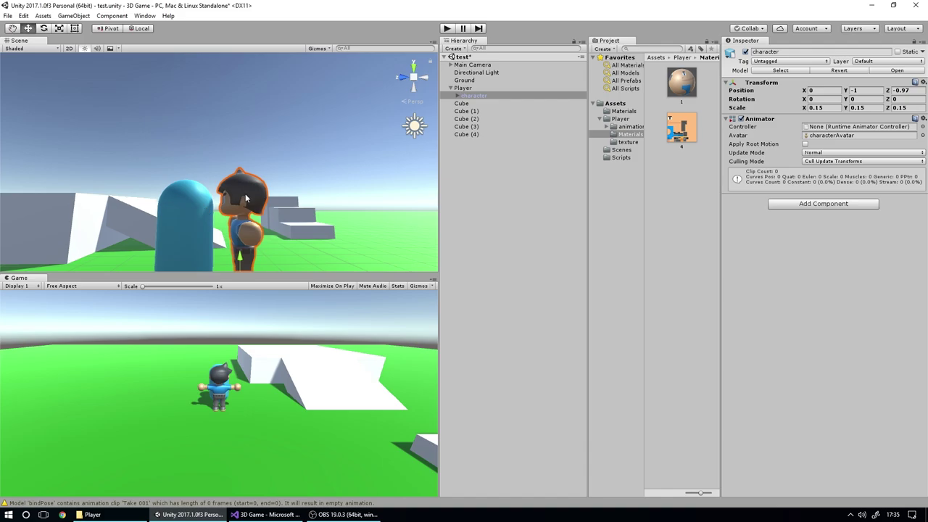
scroll(246, 194, down, 7)
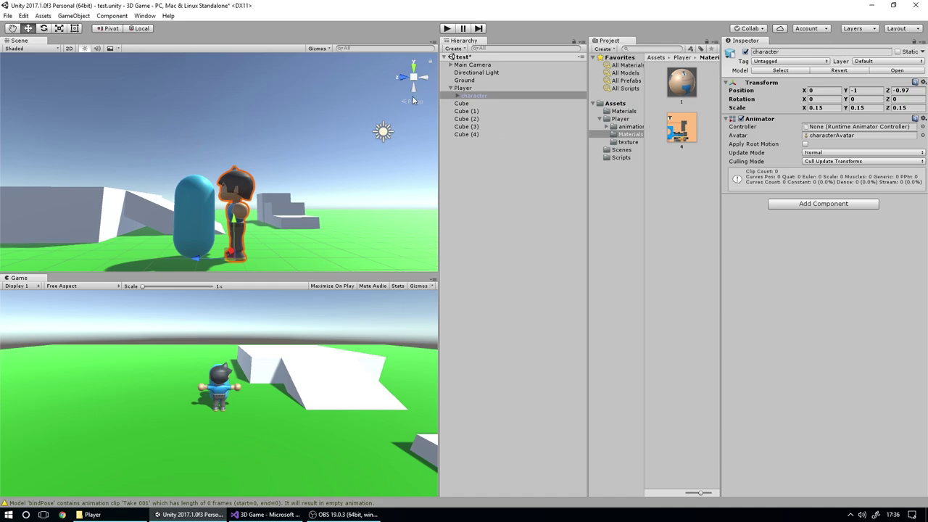
Step: Set the character's Z position to 0 and hide the Player capsule by disabling its Mesh Renderer
click(903, 91)
text(0)
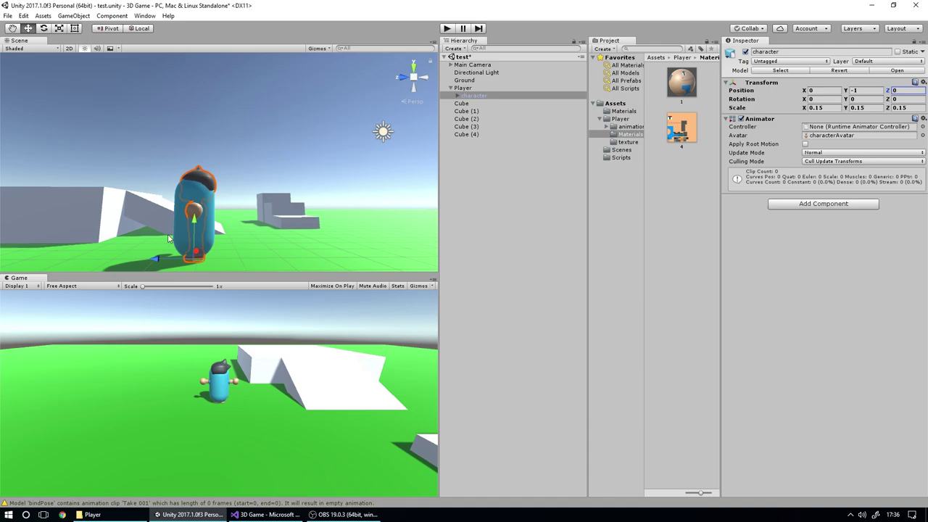
click(463, 87)
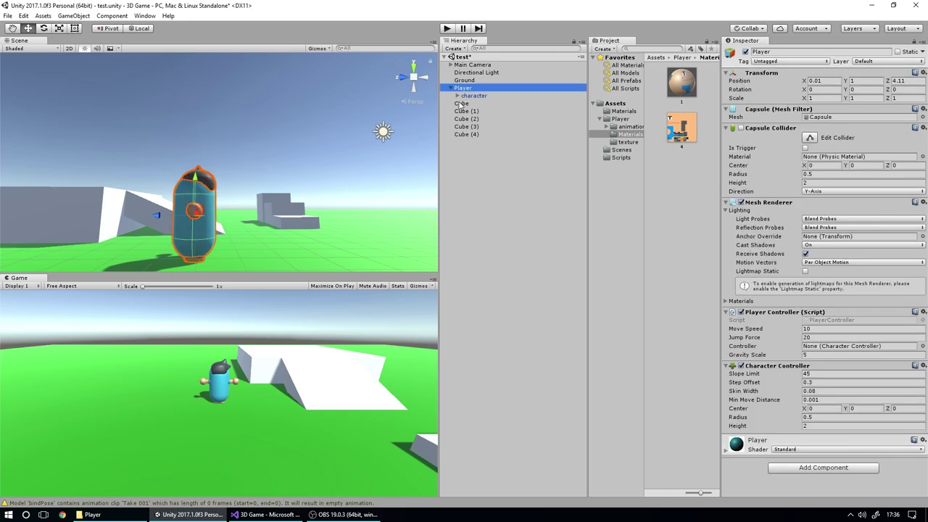
click(740, 202)
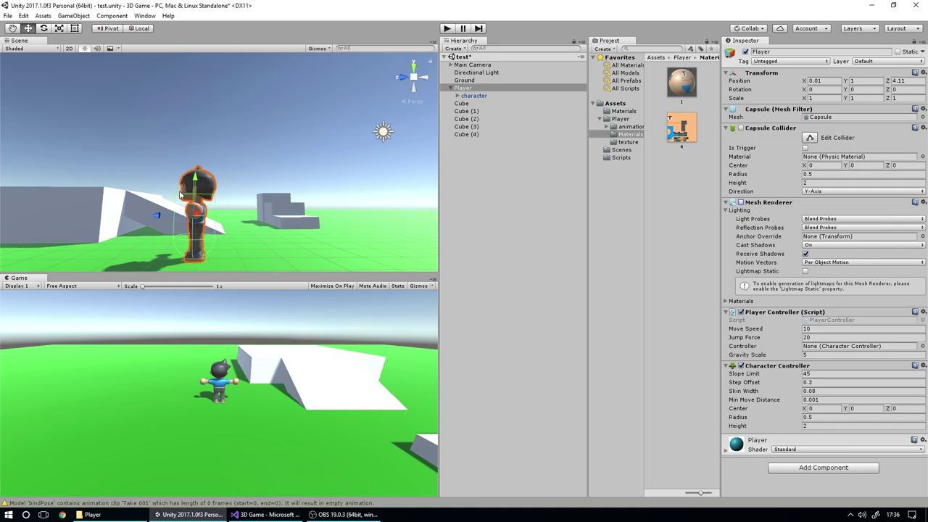
Step: Run the game and walk the character around the ground, ramp and blocks while turning the camera
scroll(212, 255, up, 3)
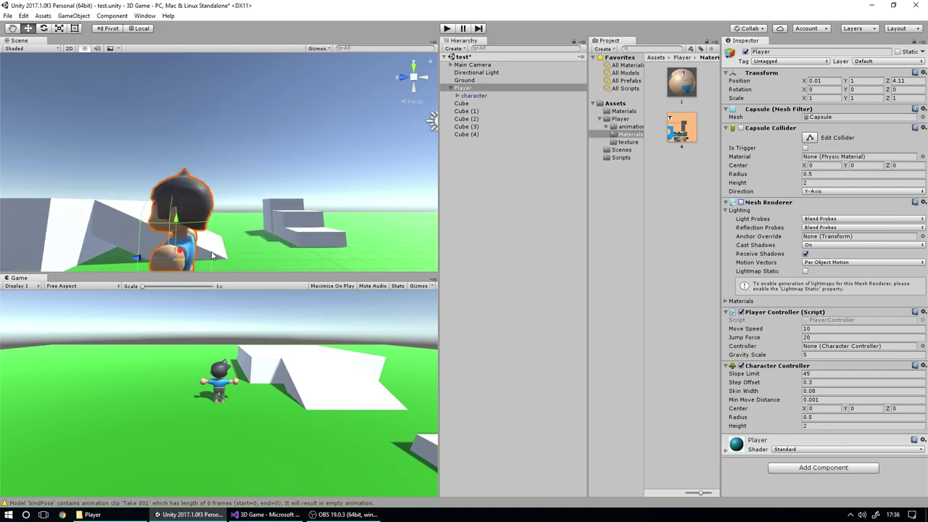
scroll(212, 255, up, 4)
middle_drag(216, 245, 253, 116)
scroll(229, 173, down, 4)
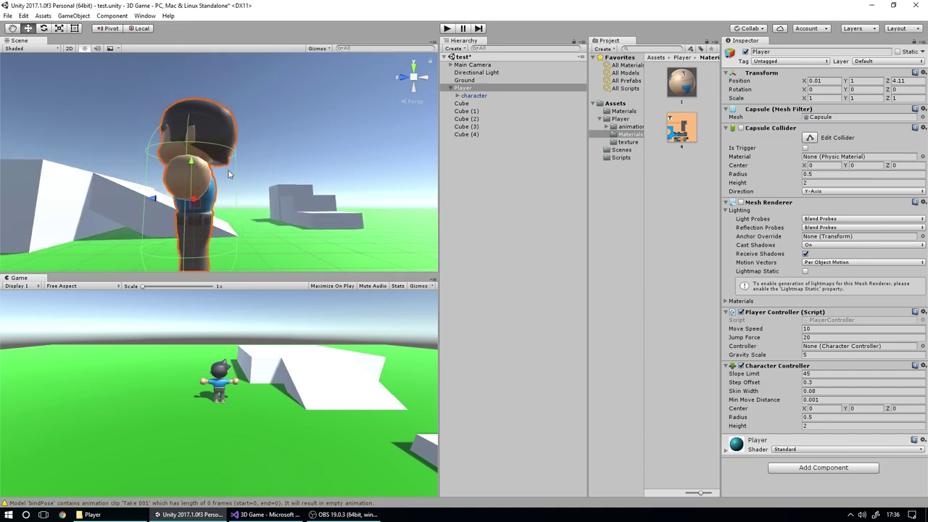
scroll(234, 189, down, 1)
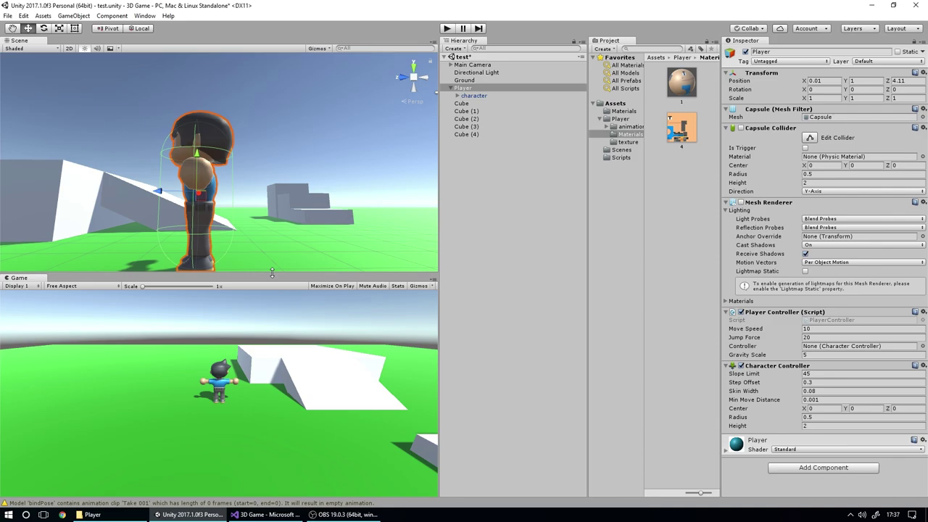
alt+drag(216, 215, 270, 214)
key(ctrl+p)
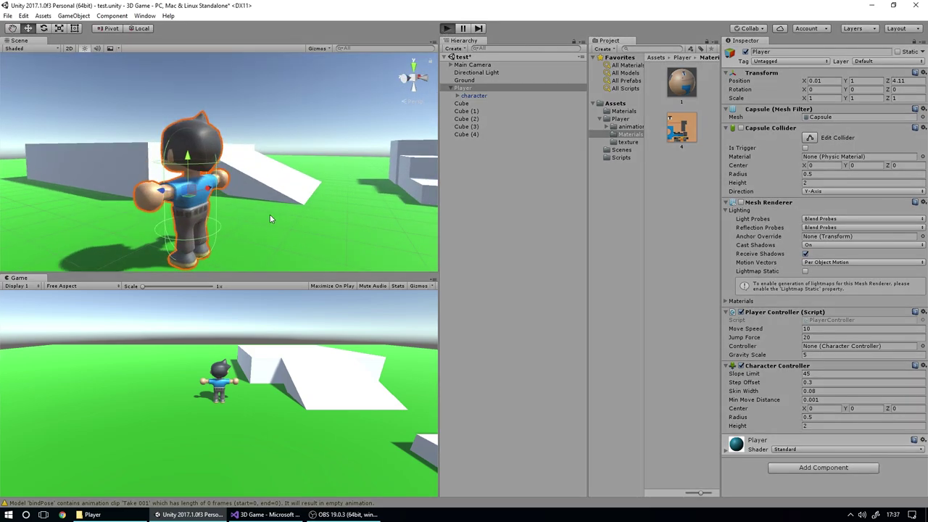
key(a)
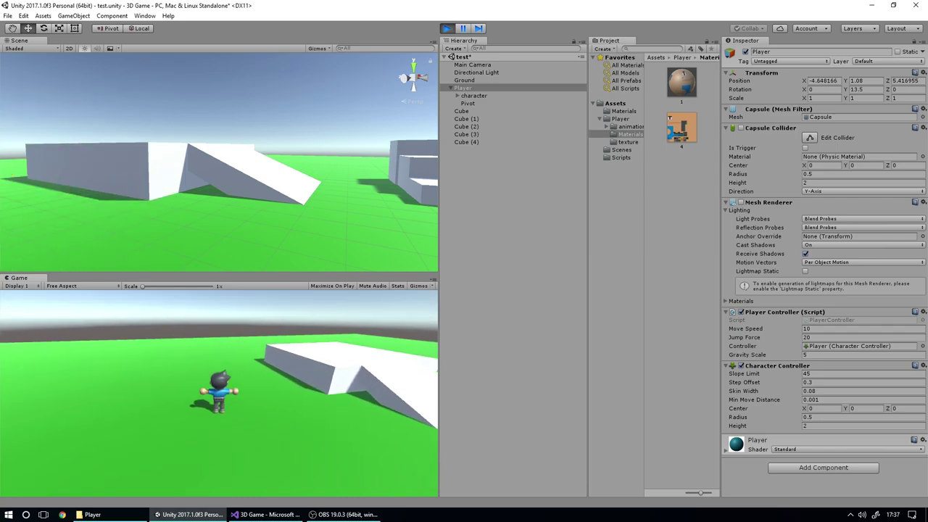
key(d)
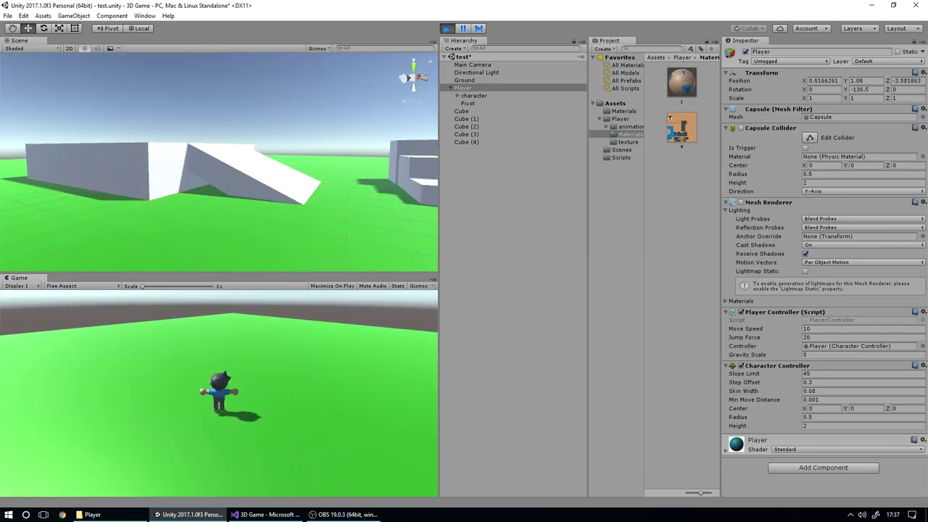
key(w)
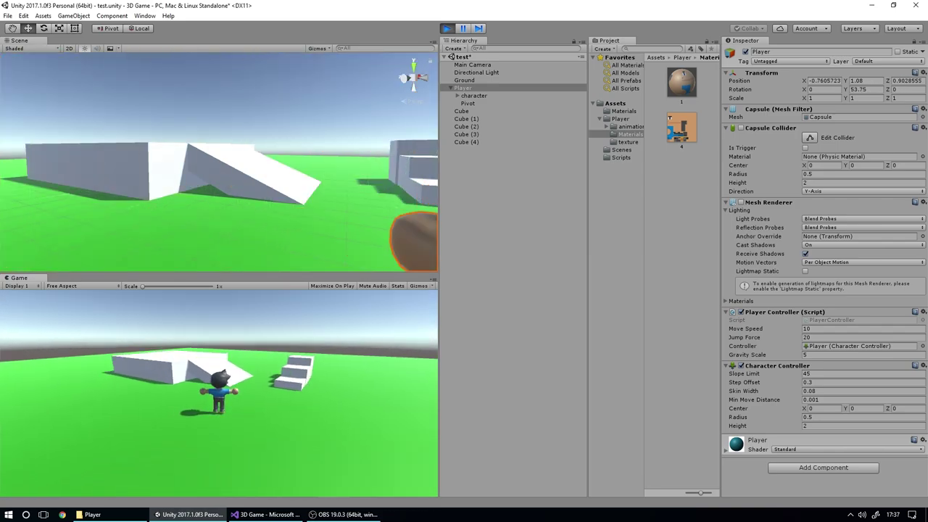
key(w)
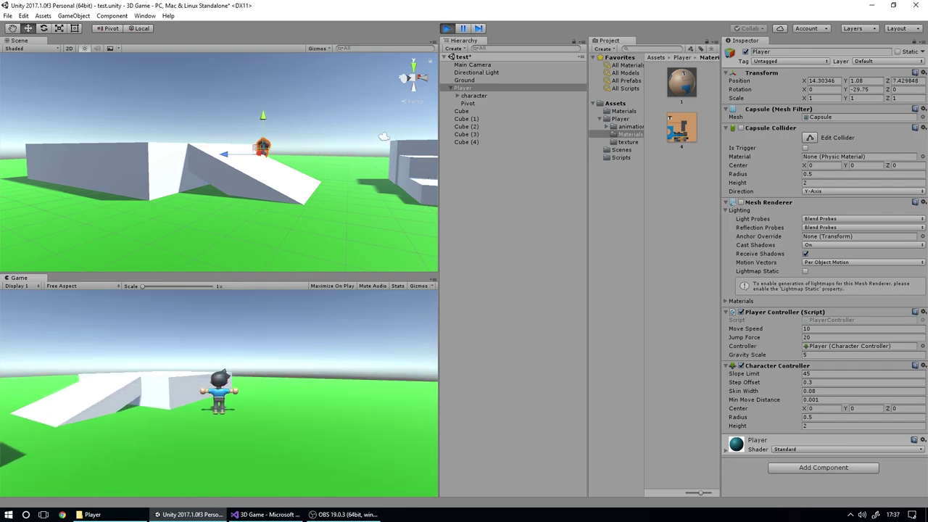
key(w)
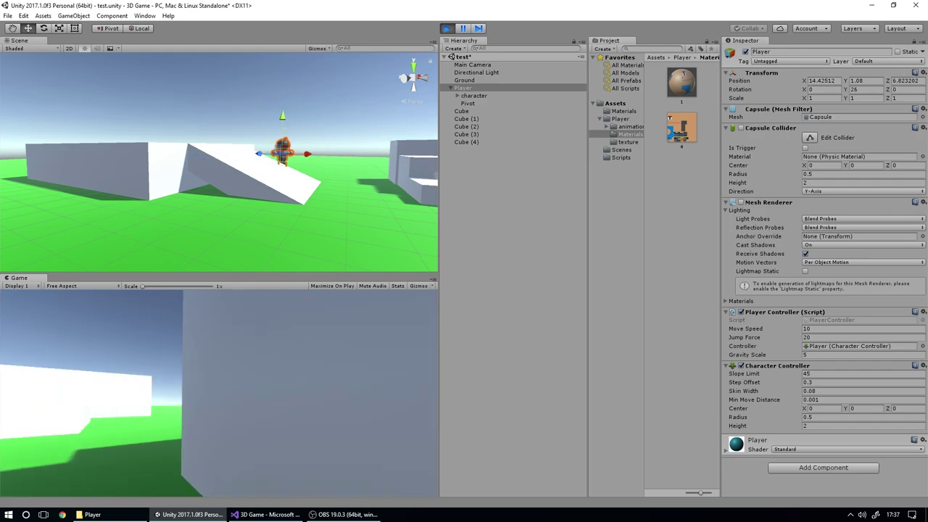
key(d)
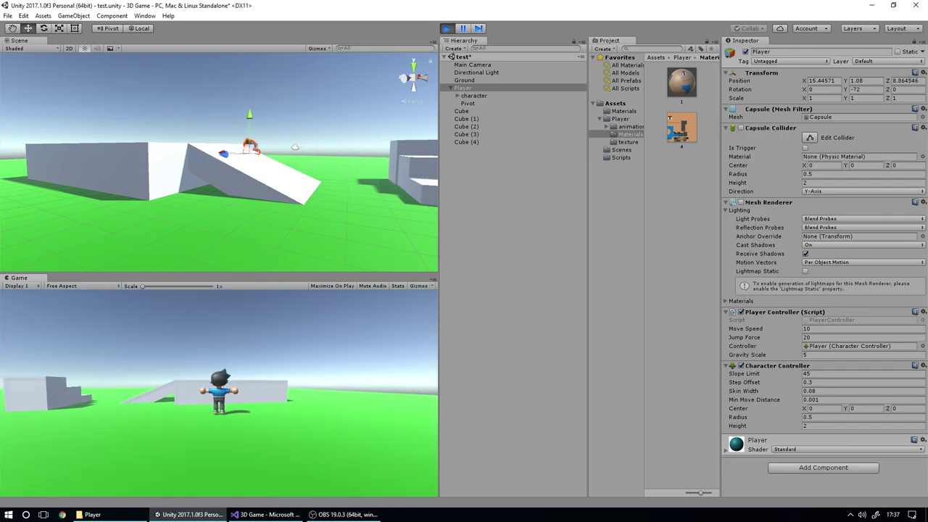
key(w)
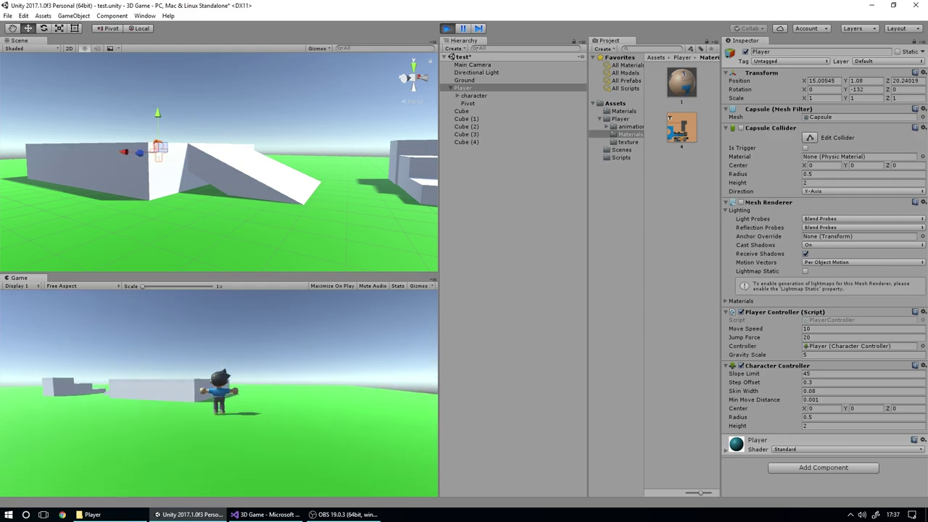
key(a)
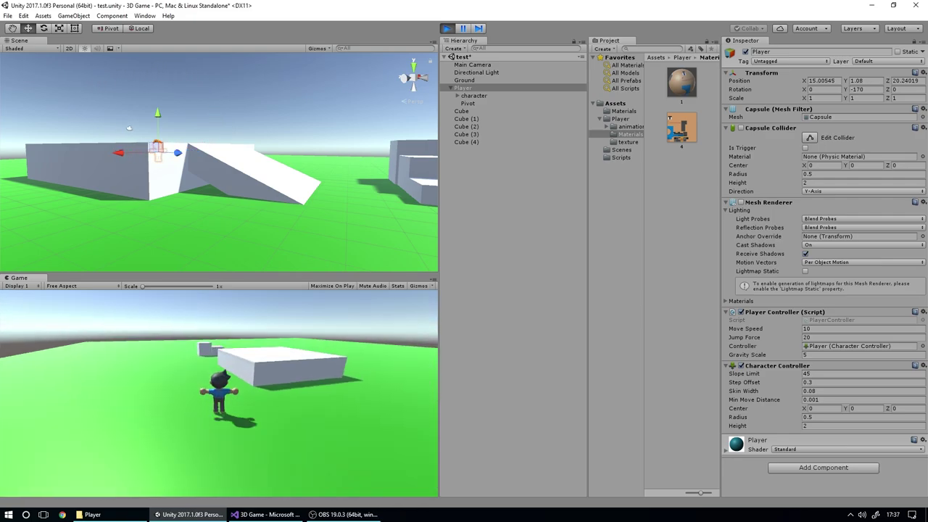
key(d)
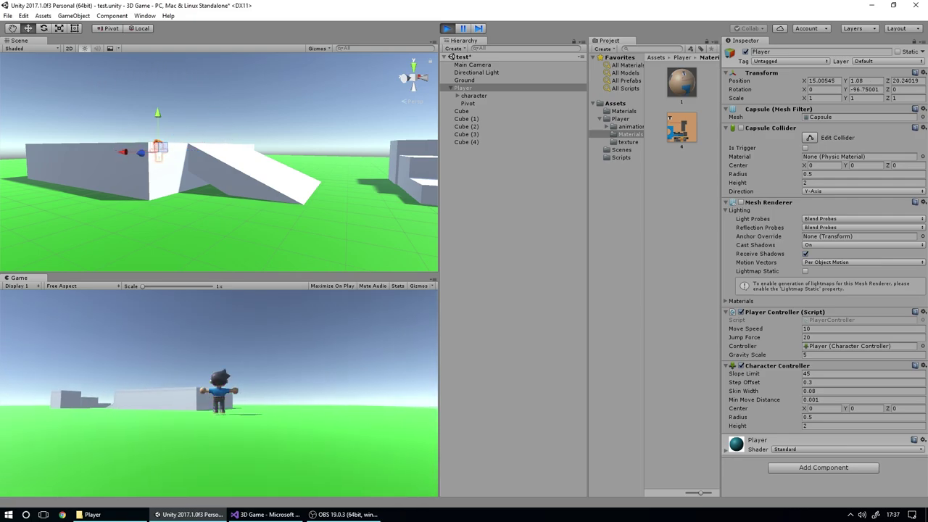
key(a)
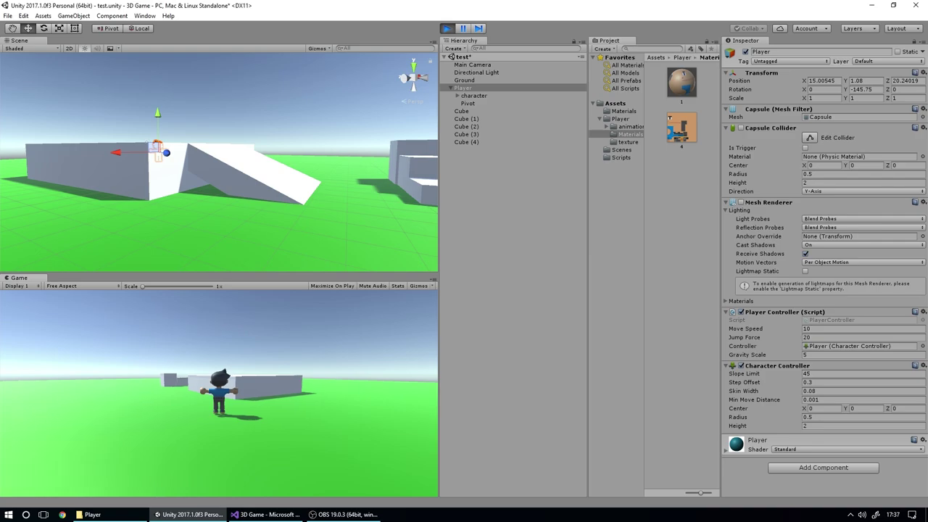
key(d)
key(d)
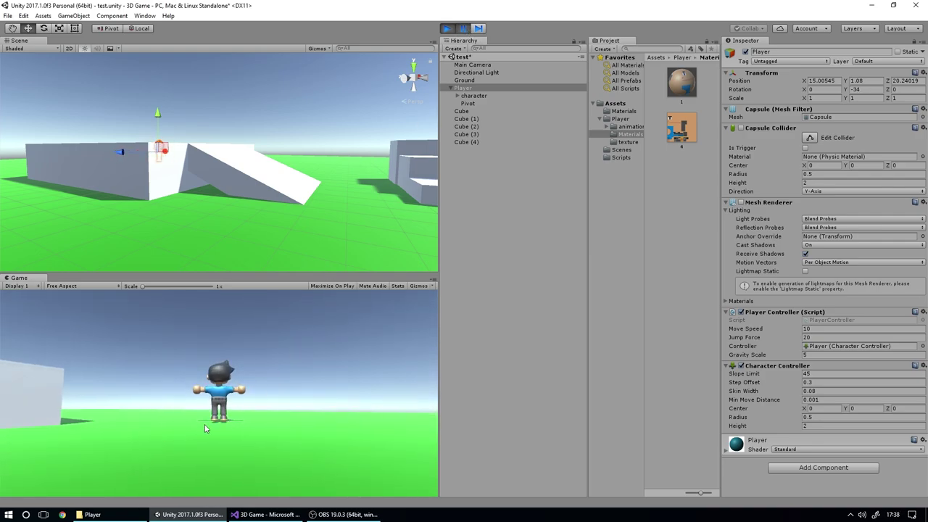
Step: With the game paused, examine the character's feet and collider outline against the ground up close
scroll(211, 422, up, 8)
scroll(211, 422, down, 8)
middle_drag(226, 173, 242, 180)
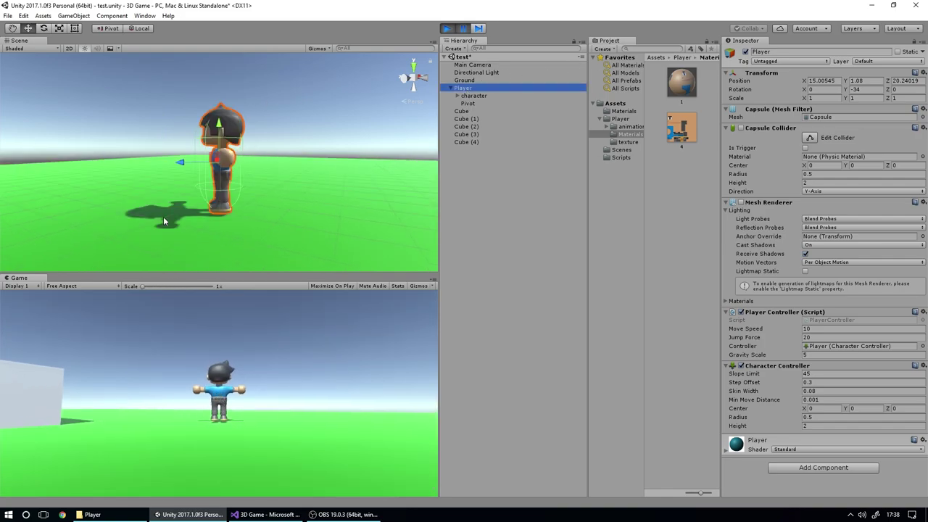
scroll(218, 221, up, 10)
middle_drag(235, 222, 261, 151)
middle_drag(262, 193, 241, 168)
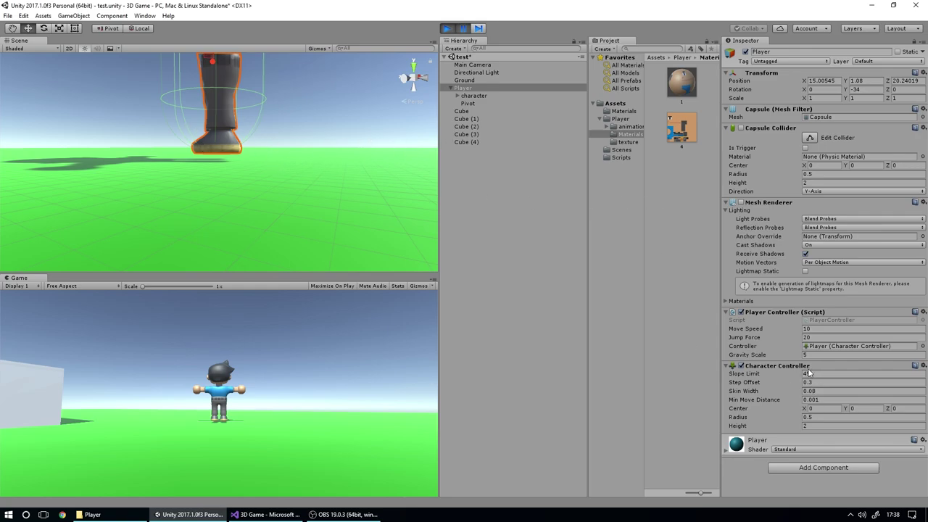
Step: Try a Character Controller Skin Width of 0.0001 during play mode, resume the game to check it, and stop playback
click(809, 392)
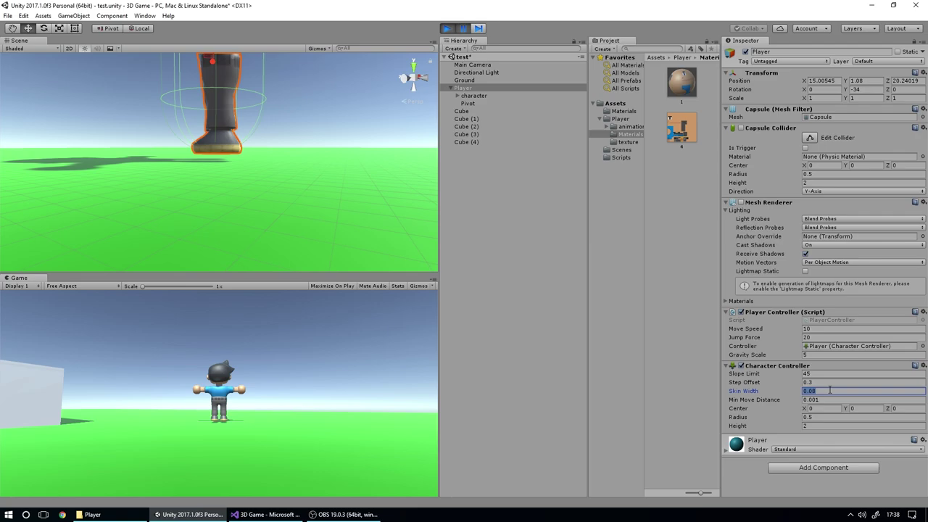
text(0.0001)
key(Tab)
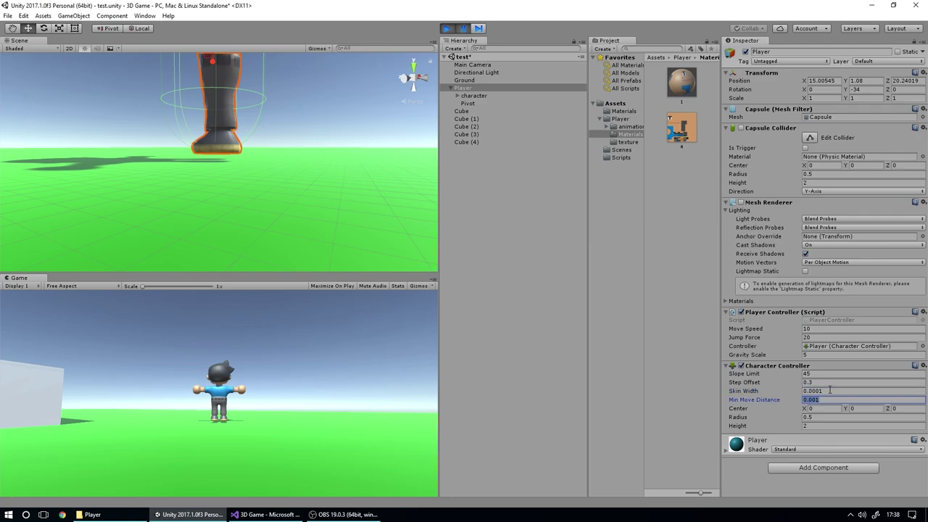
click(463, 31)
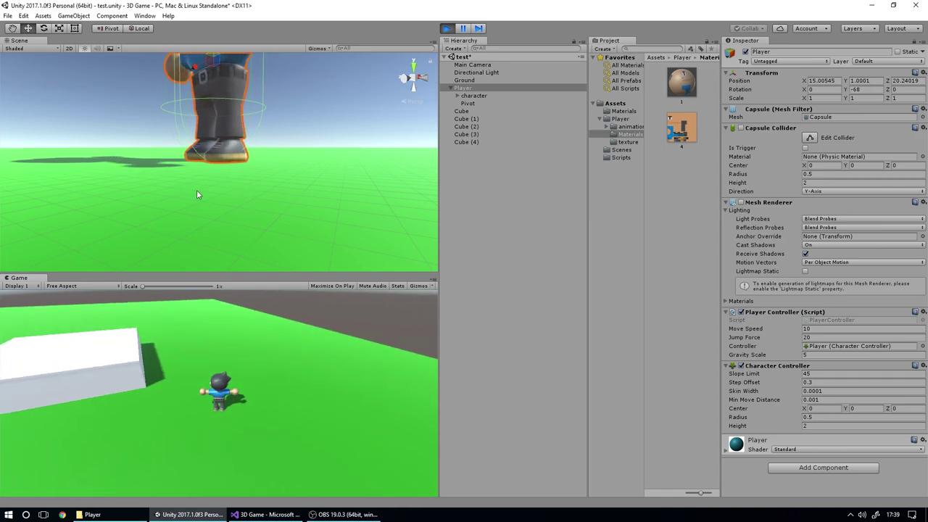
click(447, 28)
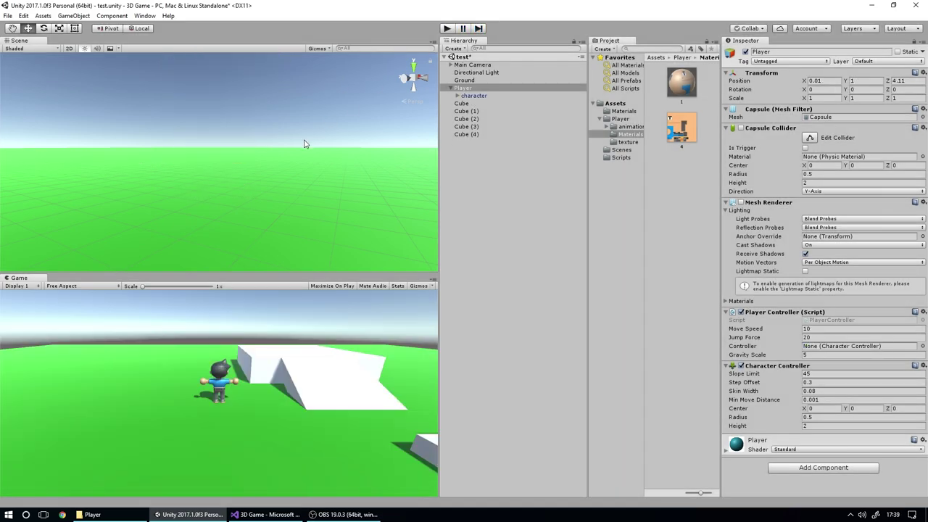
Step: Set the Skin Width of the Player's Character Controller to 0.0001 in edit mode
click(503, 88)
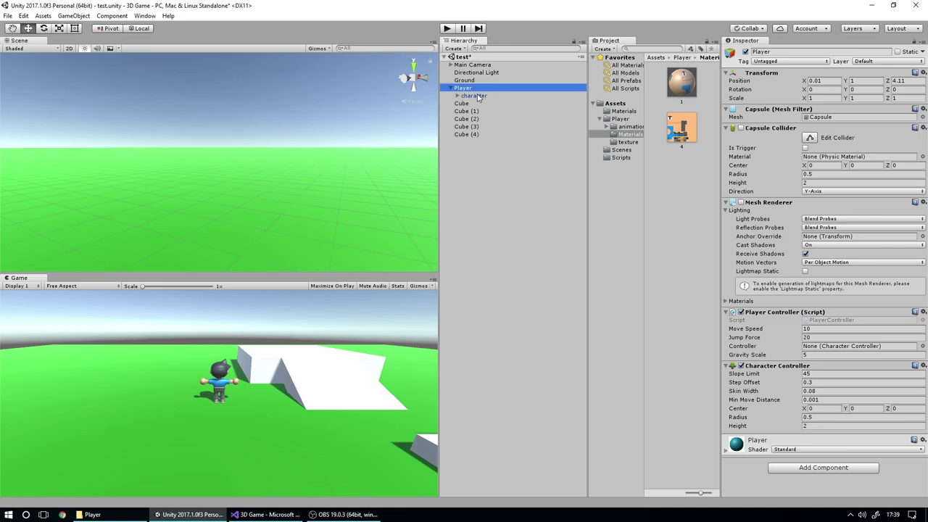
click(815, 392)
click(813, 391)
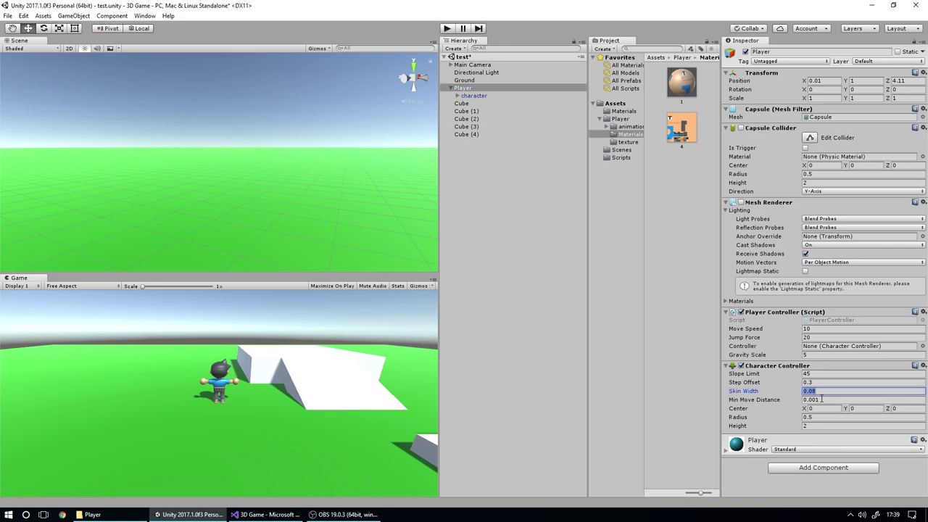
text(0.0001)
click(822, 400)
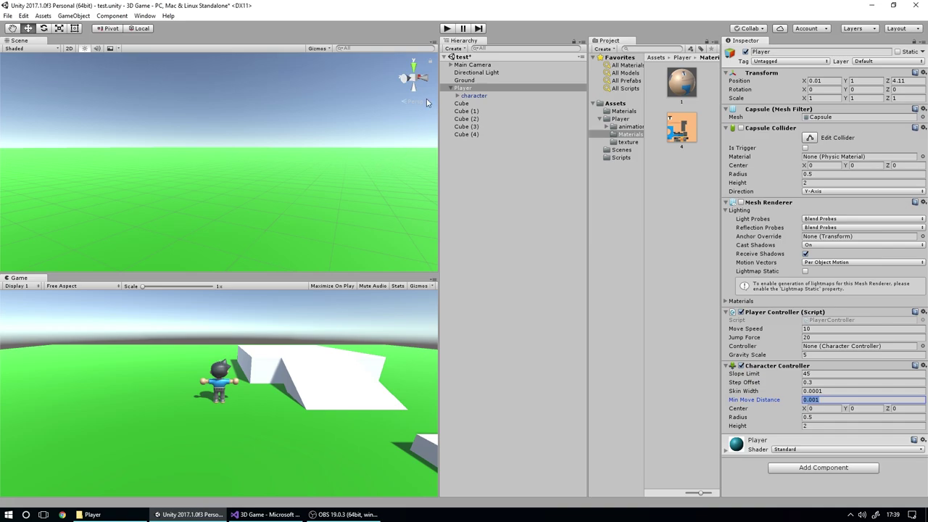
Step: Frame the Player in the Scene view and examine the character from the front
double_click(463, 87)
scroll(230, 164, down, 10)
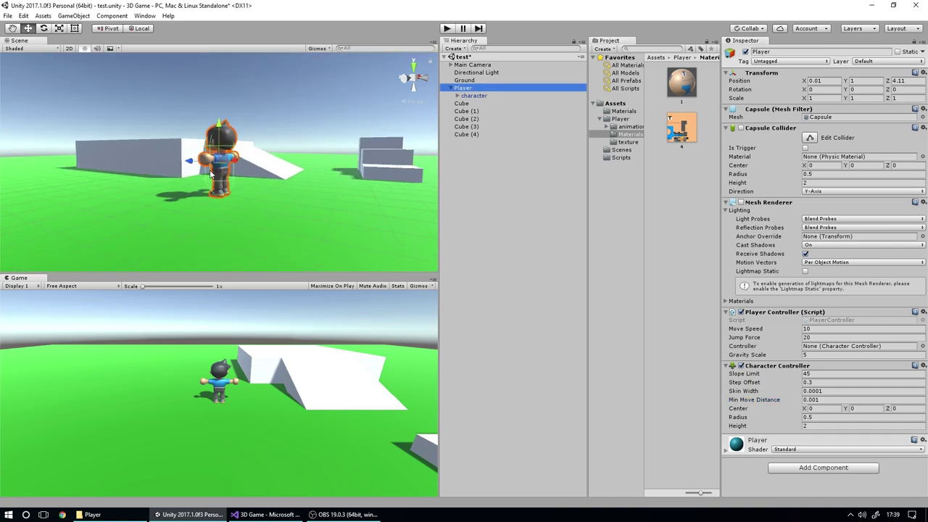
alt+drag(176, 164, 378, 187)
alt+drag(200, 190, 246, 193)
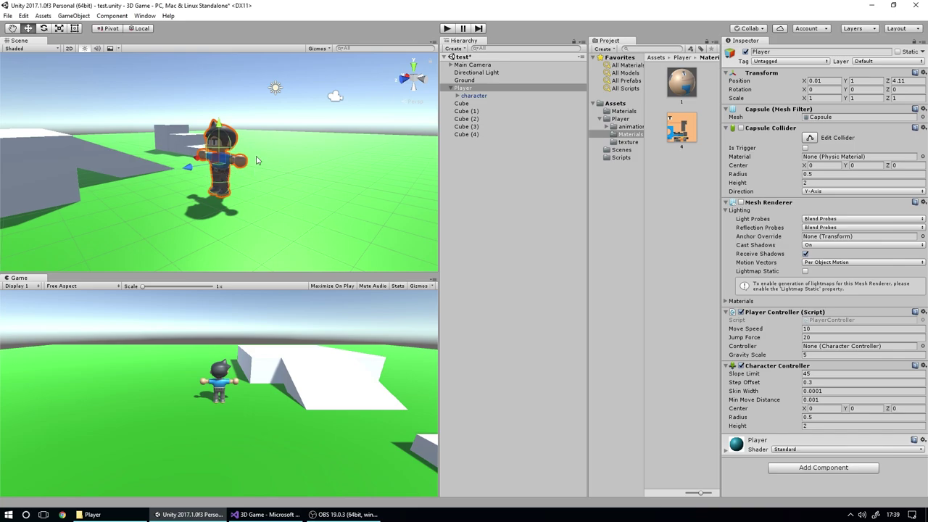
scroll(232, 182, up, 3)
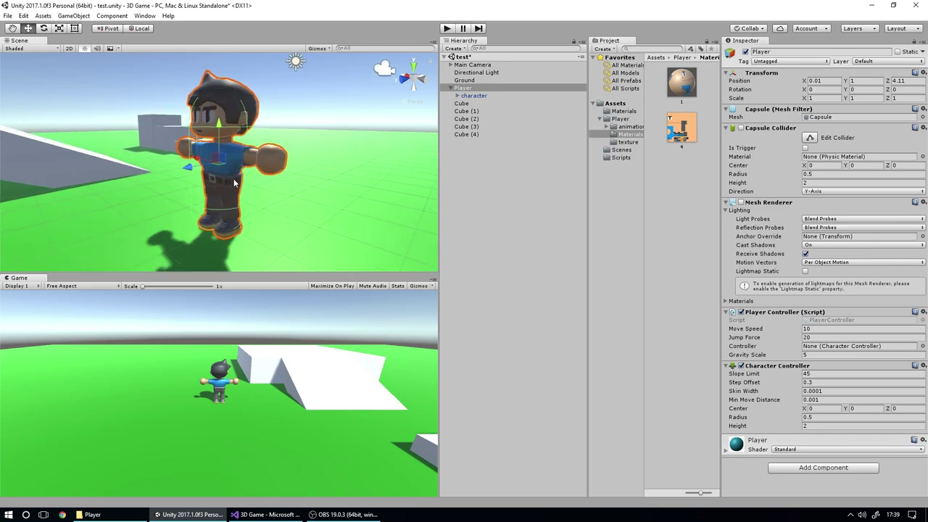
scroll(233, 183, down, 2)
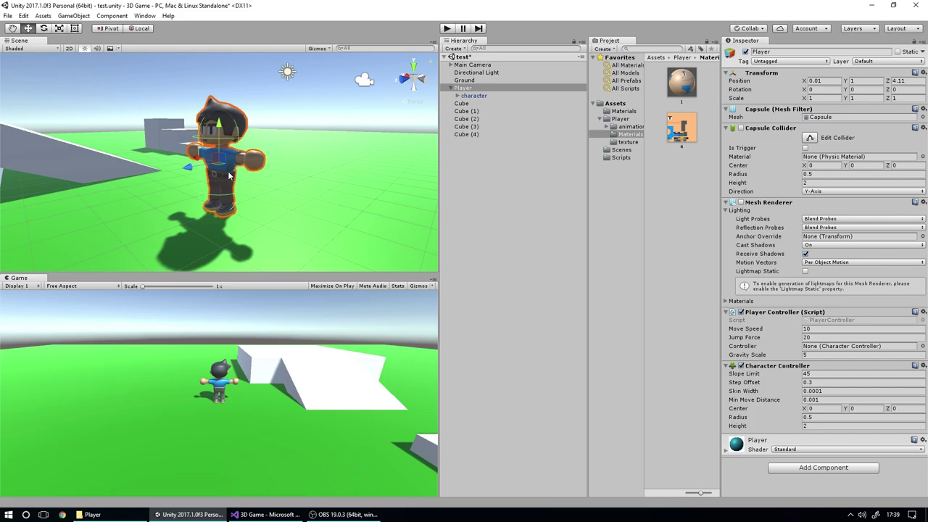
Step: Select the character model under Player and open the Animator window beside the Scene view
click(475, 96)
click(443, 89)
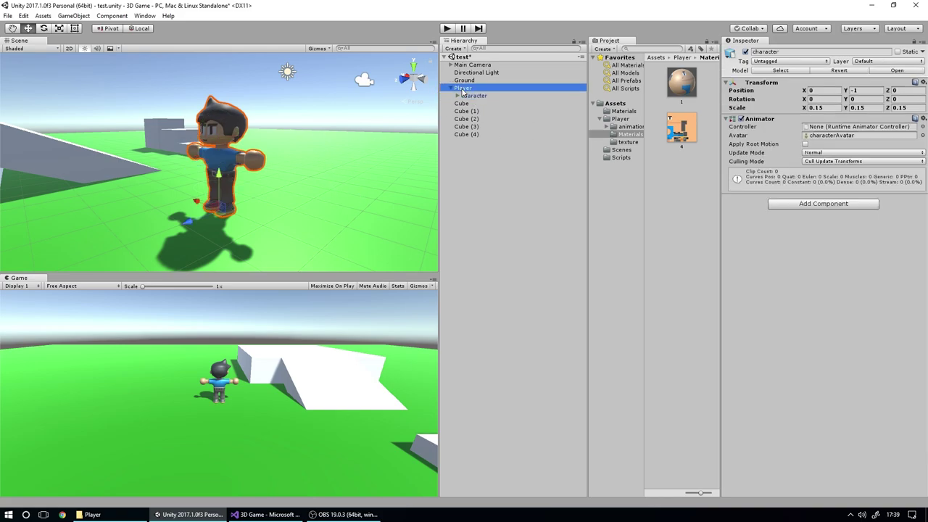
click(482, 97)
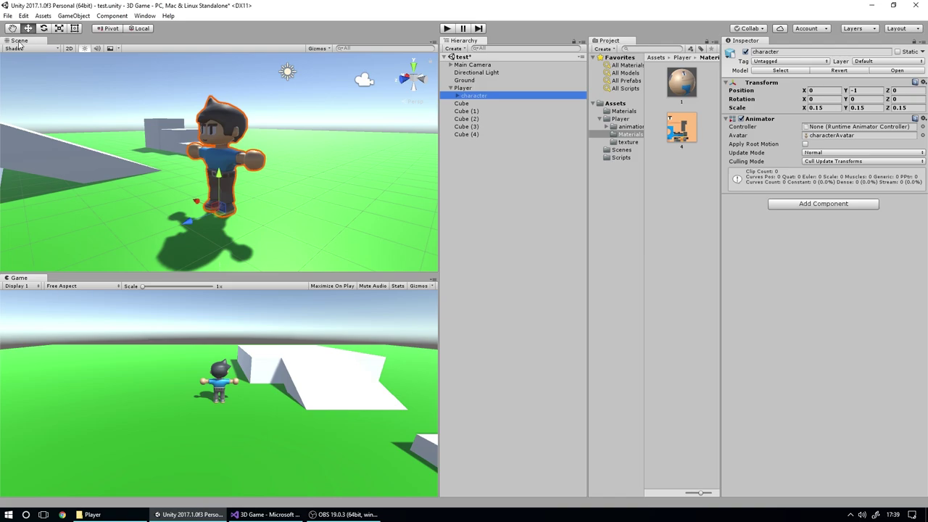
click(144, 16)
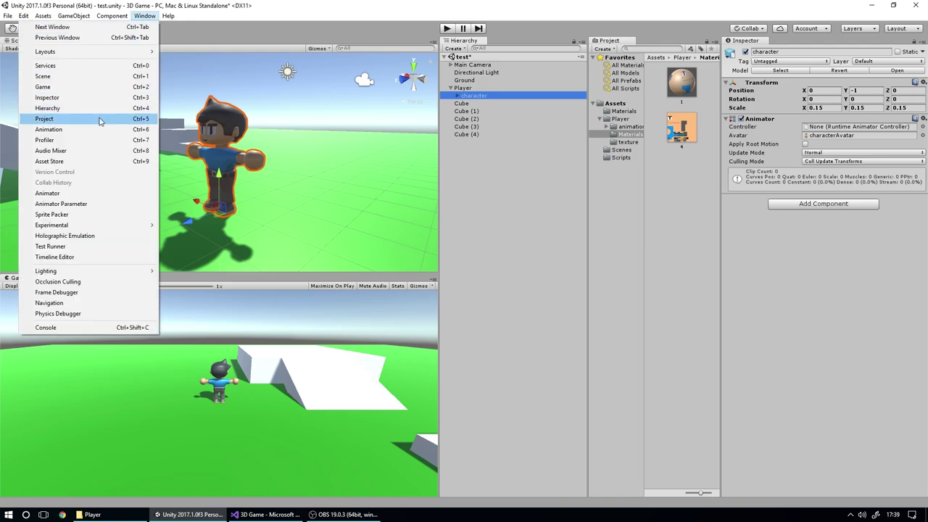
click(84, 194)
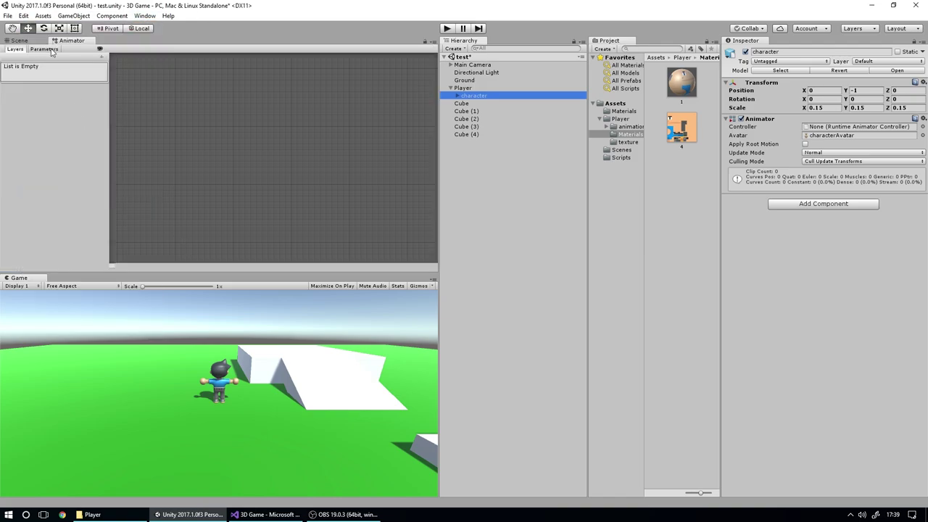
click(287, 174)
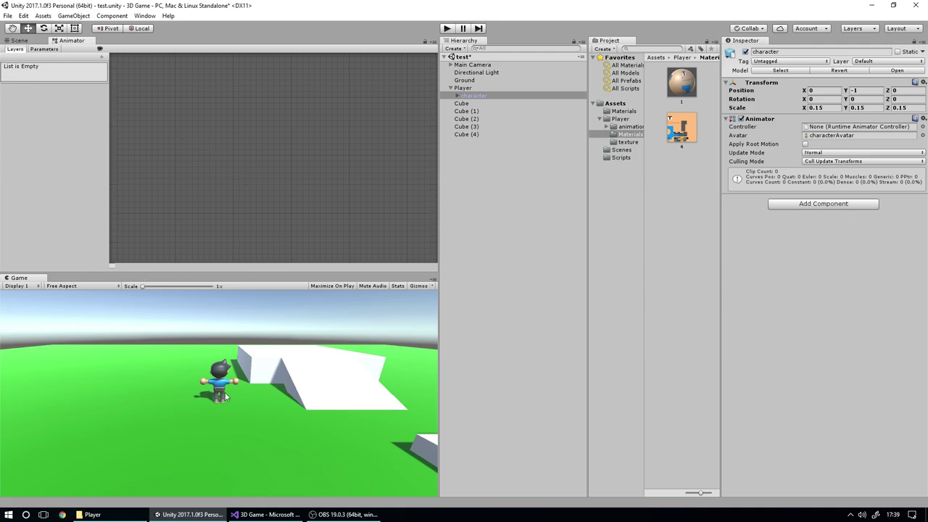
Step: Open the Animation window, dock it beside the Game view, and bring the Scene view back to the front
click(145, 16)
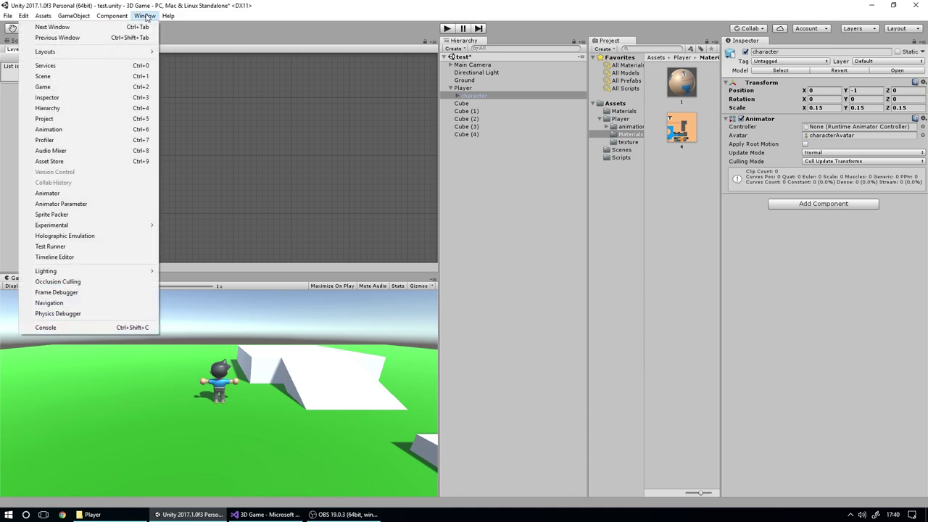
click(49, 129)
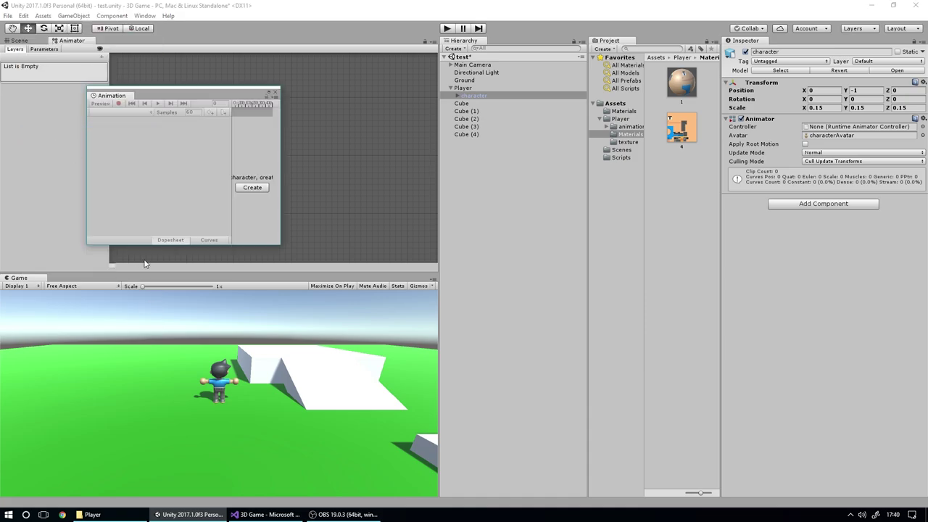
drag(129, 95, 104, 279)
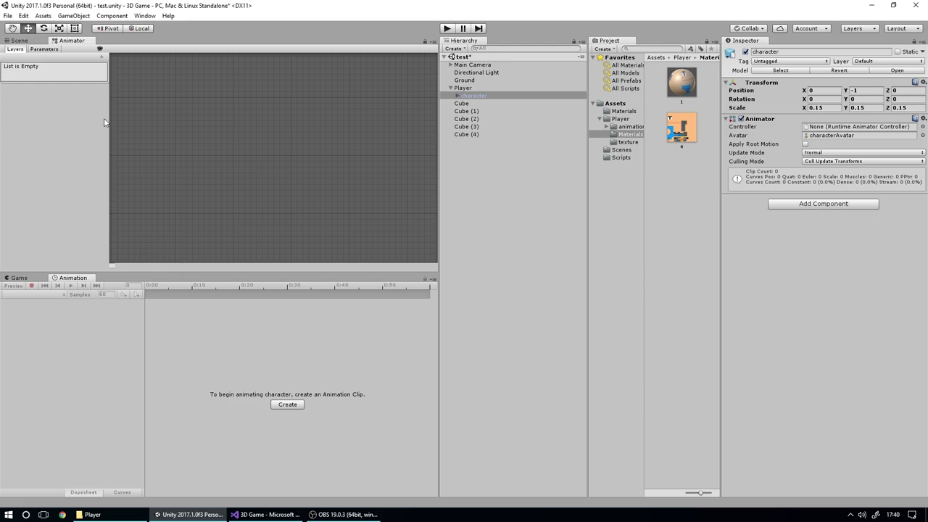
click(20, 41)
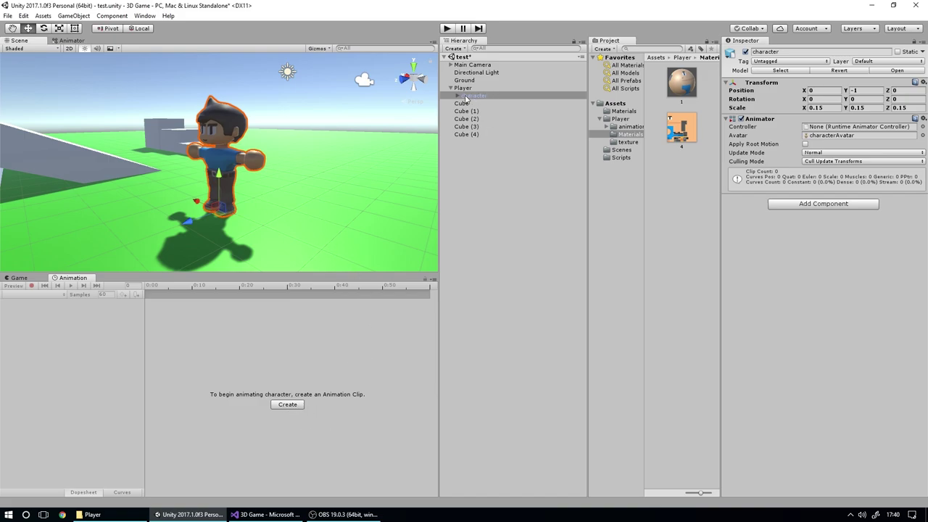
Step: Start a new animation clip for the character and create a Player Animations folder inside Assets/Player as its save location
click(287, 405)
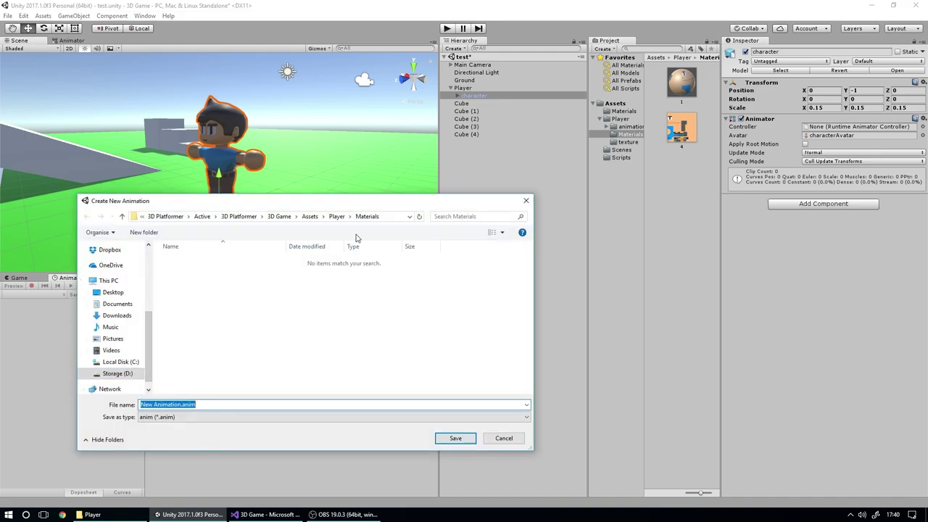
click(337, 217)
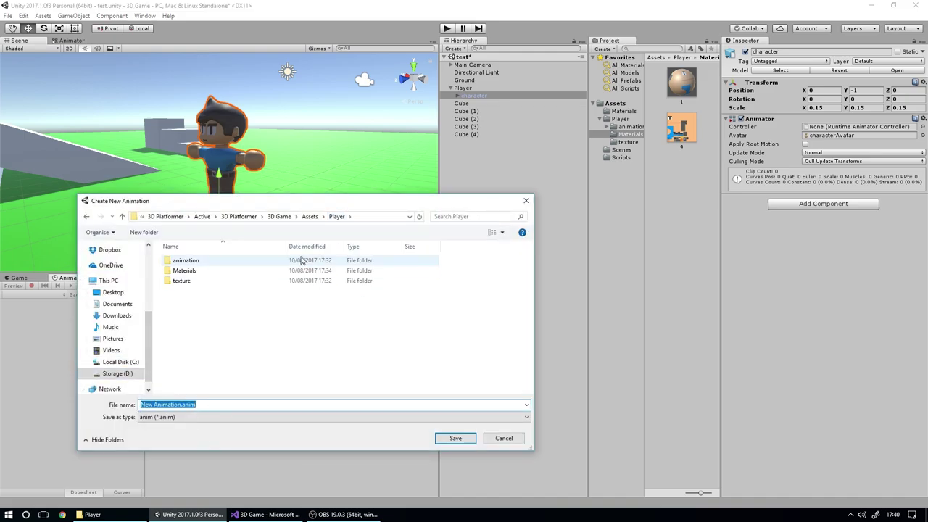
click(310, 216)
double_click(186, 271)
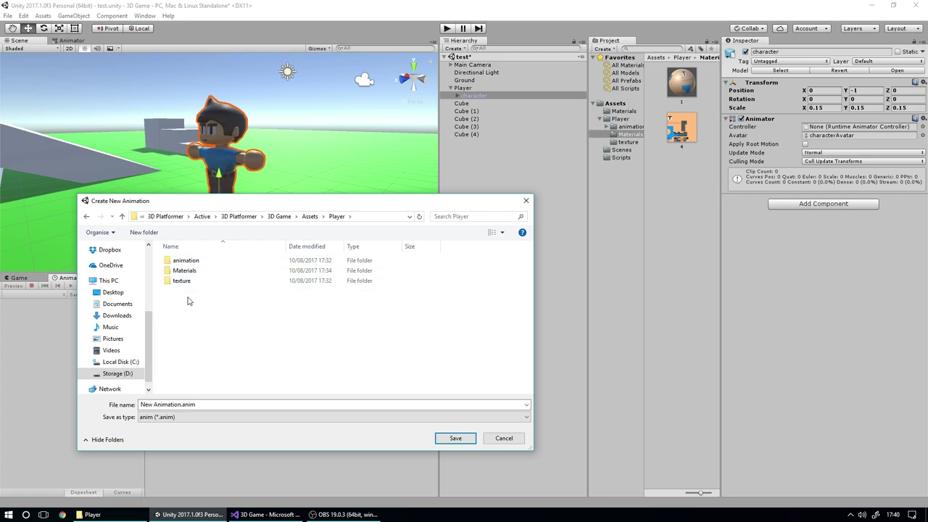
click(144, 232)
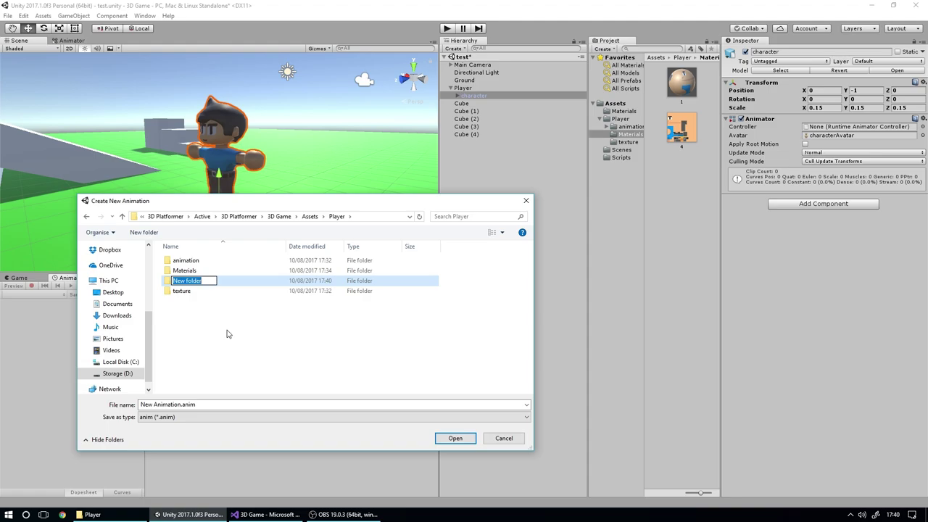
text(Player Animations)
key(Return)
key(Return)
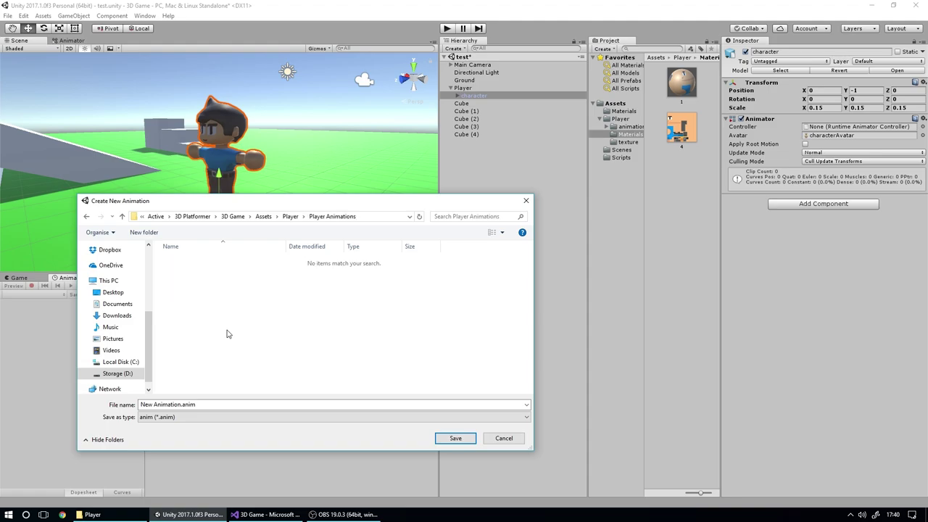
Step: Save the new clip as Player_Idle in Player Animations and show that folder's contents in the project
click(207, 404)
key(ctrl+a)
text(P)
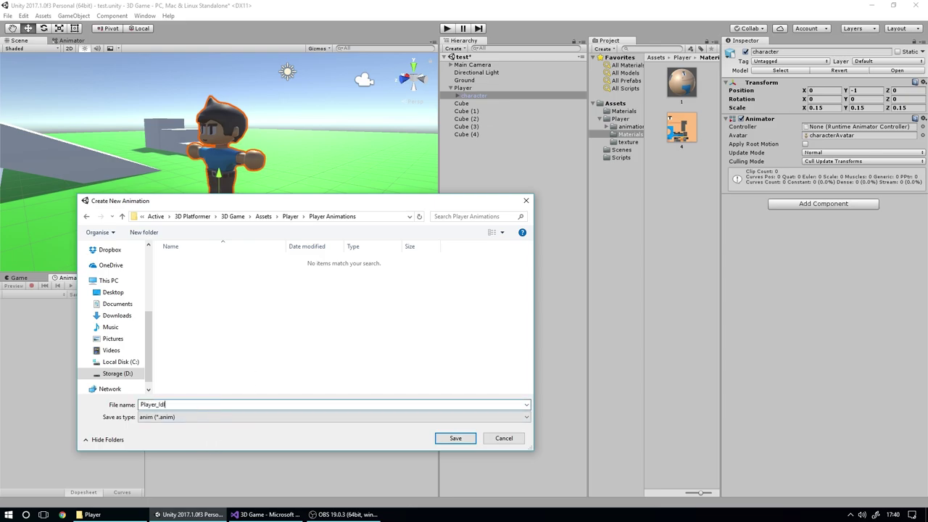
click(454, 438)
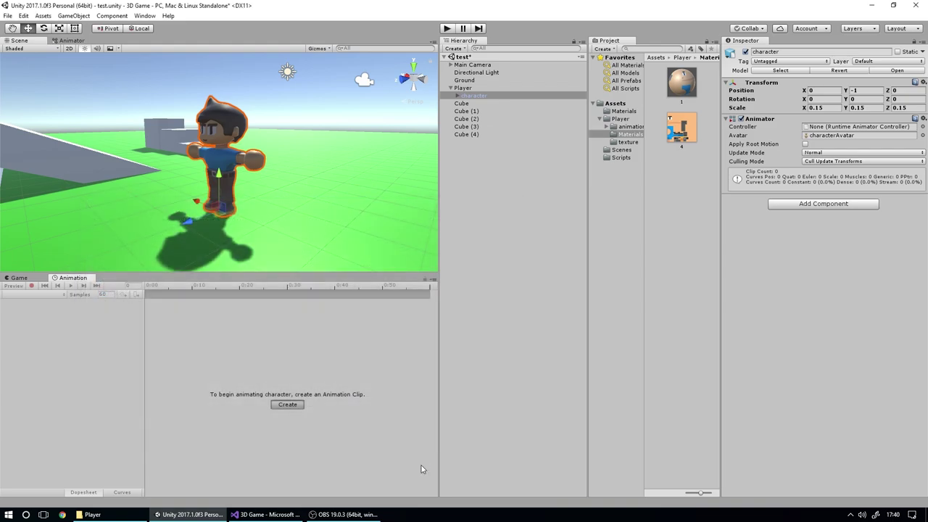
click(628, 142)
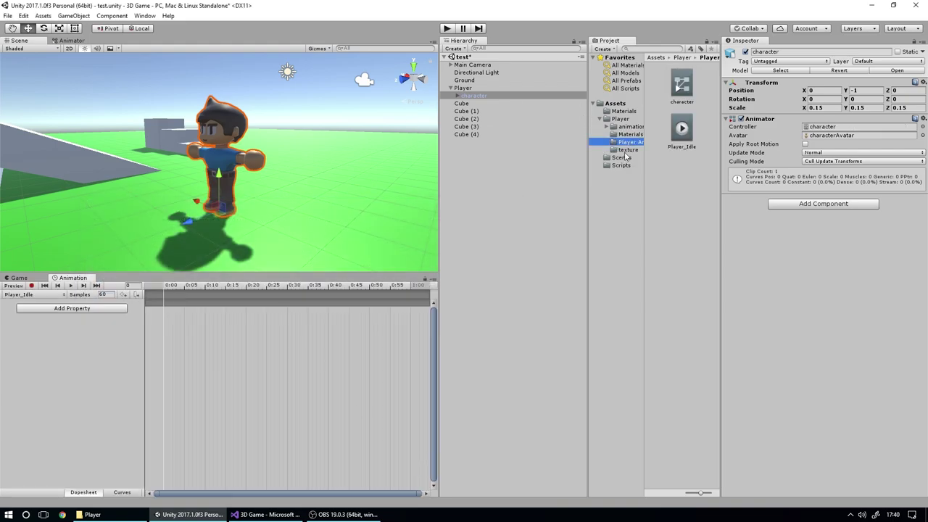